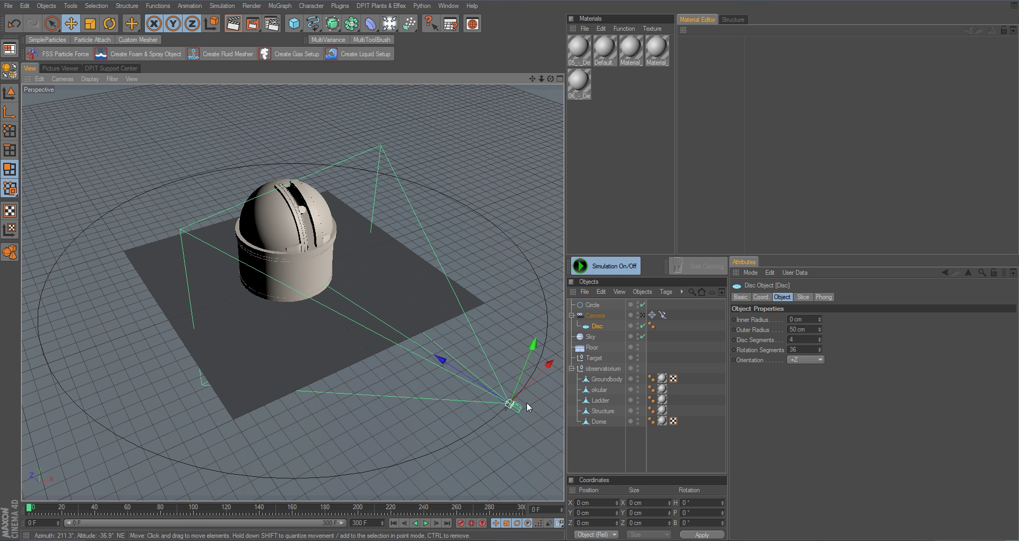
- Preview the camera's circling animation around the observatory dome from a lower angle
{"action": "left_click", "coordinate": [426, 523]}
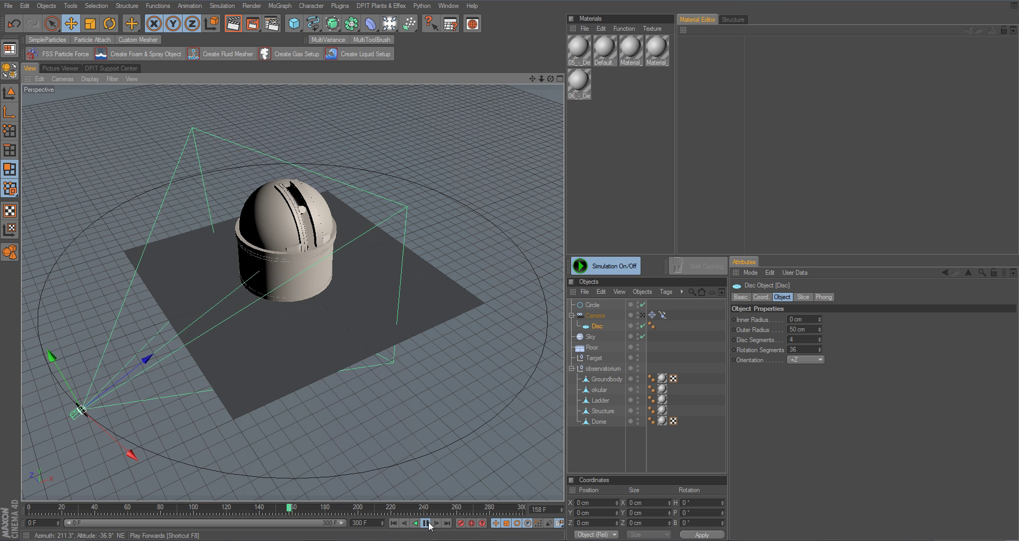
{"action": "left_click", "coordinate": [427, 523]}
{"action": "left_click", "coordinate": [393, 523]}
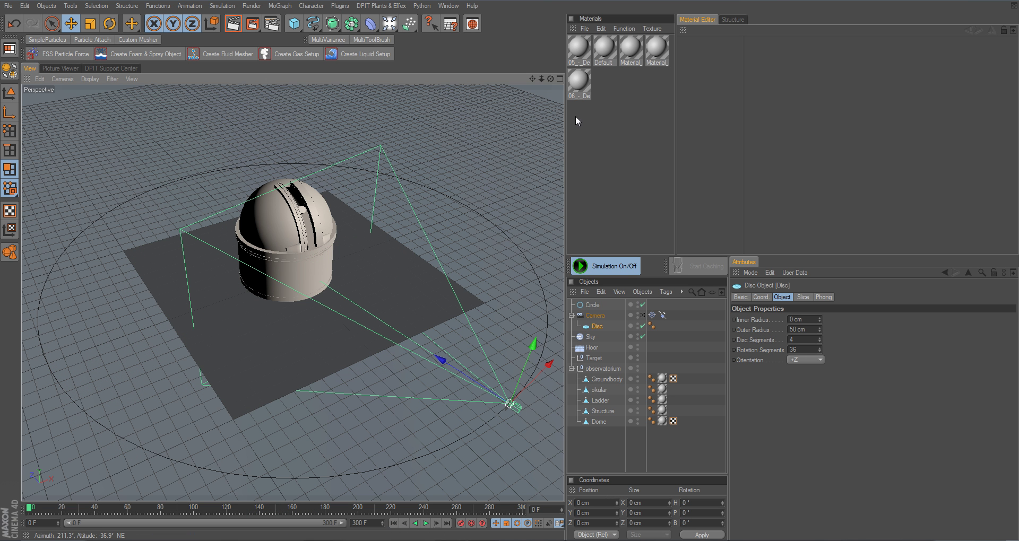
{"action": "left_click_drag", "start_coordinate": [552, 78], "coordinate": [556, 127]}
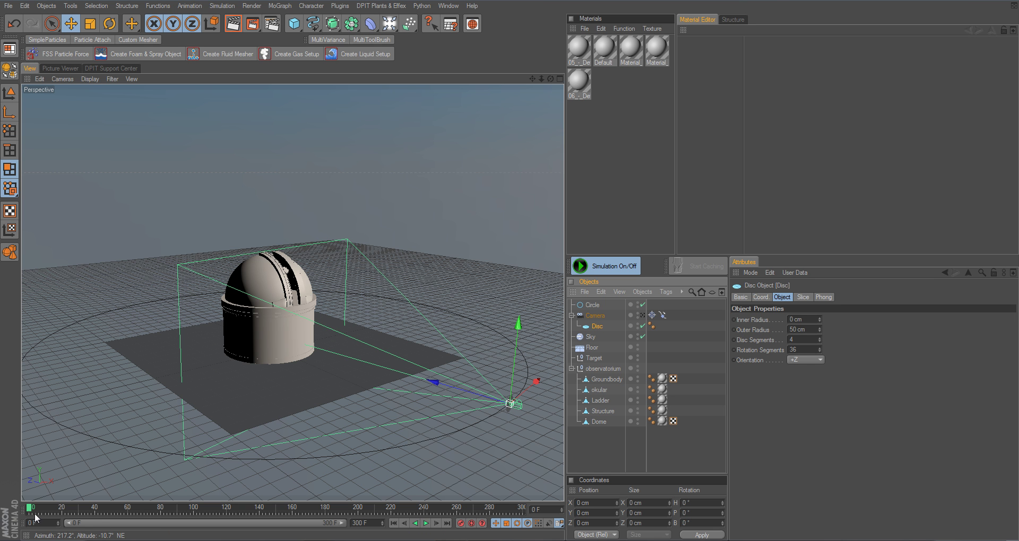
{"action": "mouse_move", "coordinate": [29, 511]}
{"action": "left_mouse_down"}
{"action": "mouse_move", "coordinate": [103, 517]}
{"action": "mouse_move", "coordinate": [18, 515]}
{"action": "left_mouse_up"}
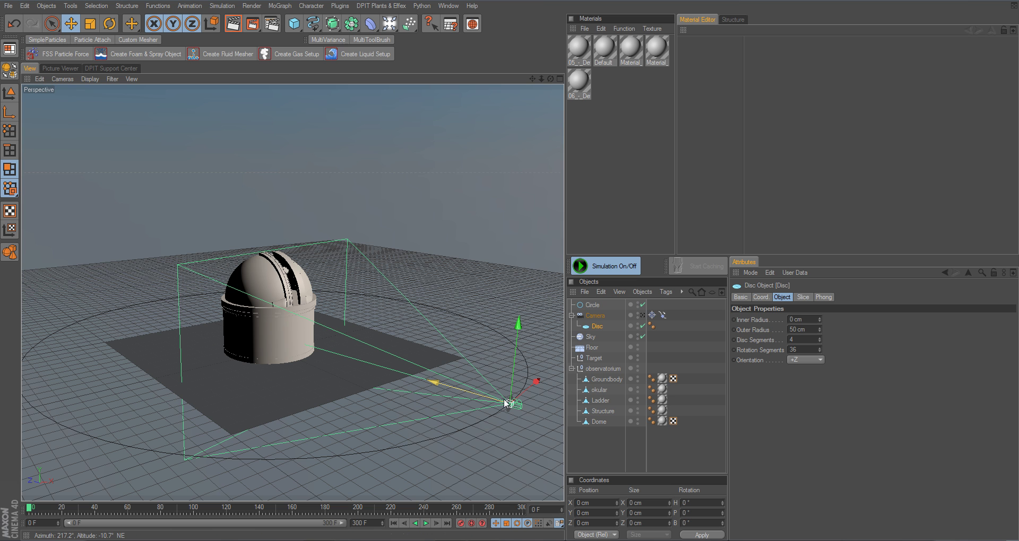
- Play the animation through the camera view, then return to the editor perspective
{"action": "left_click", "coordinate": [643, 316]}
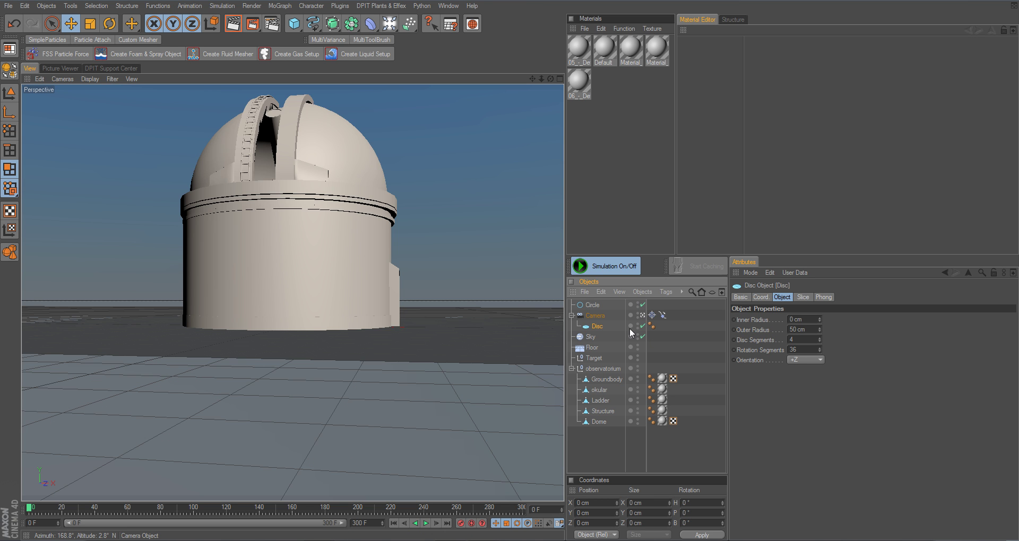
{"action": "left_click", "coordinate": [426, 523]}
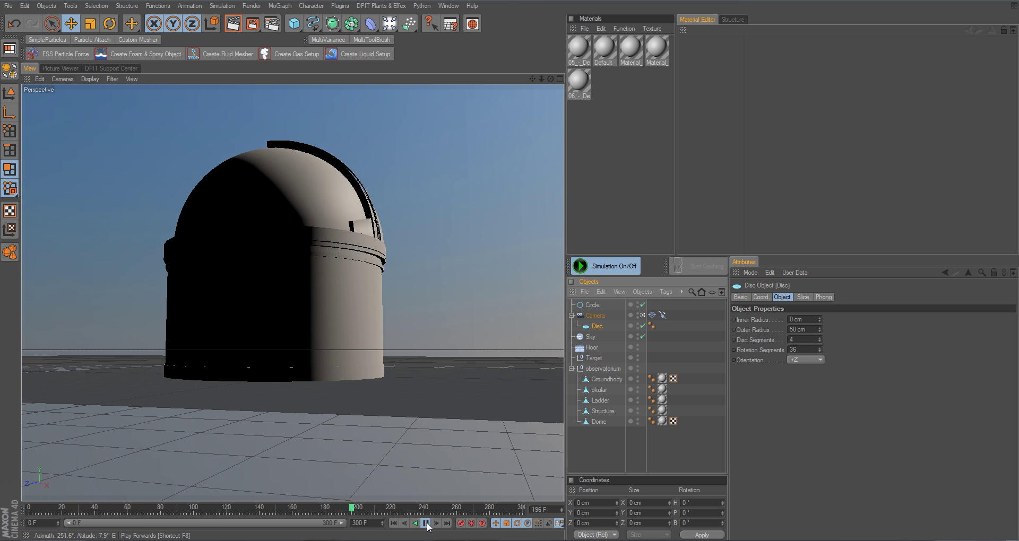
{"action": "left_click", "coordinate": [426, 524]}
{"action": "left_click", "coordinate": [390, 524]}
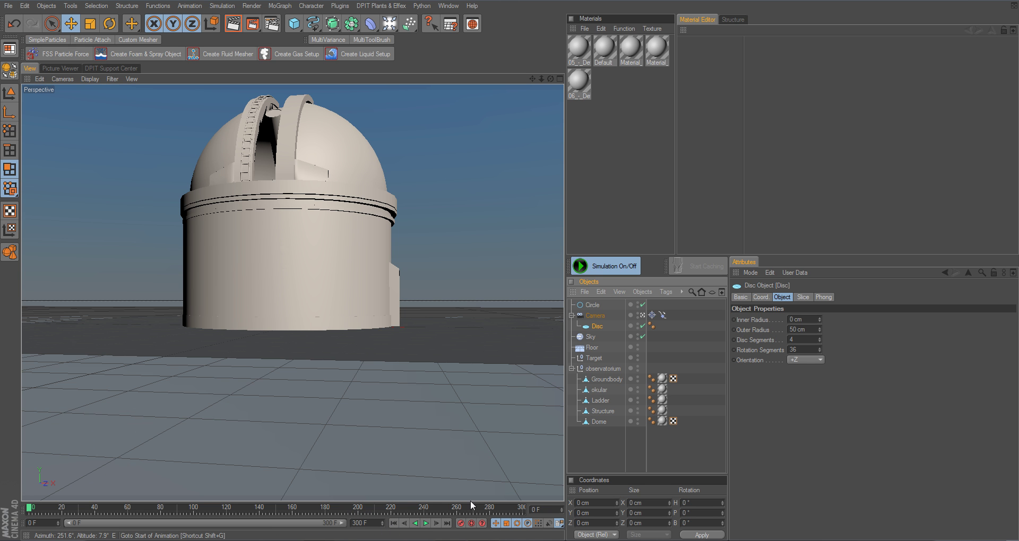
{"action": "left_click", "coordinate": [642, 315]}
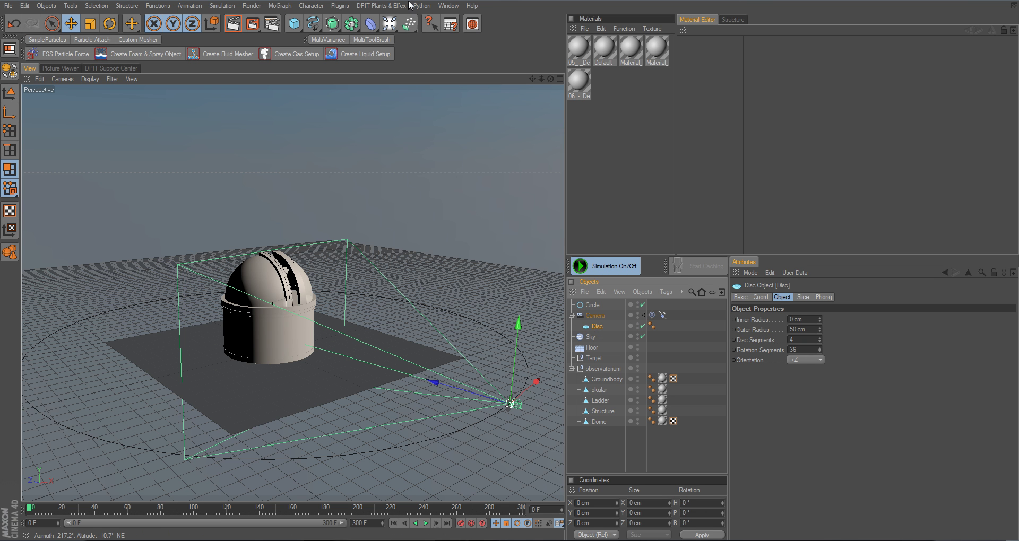
- Add a SimpleParticles emitter from the DPIT toolbar
{"action": "left_click", "coordinate": [51, 39]}
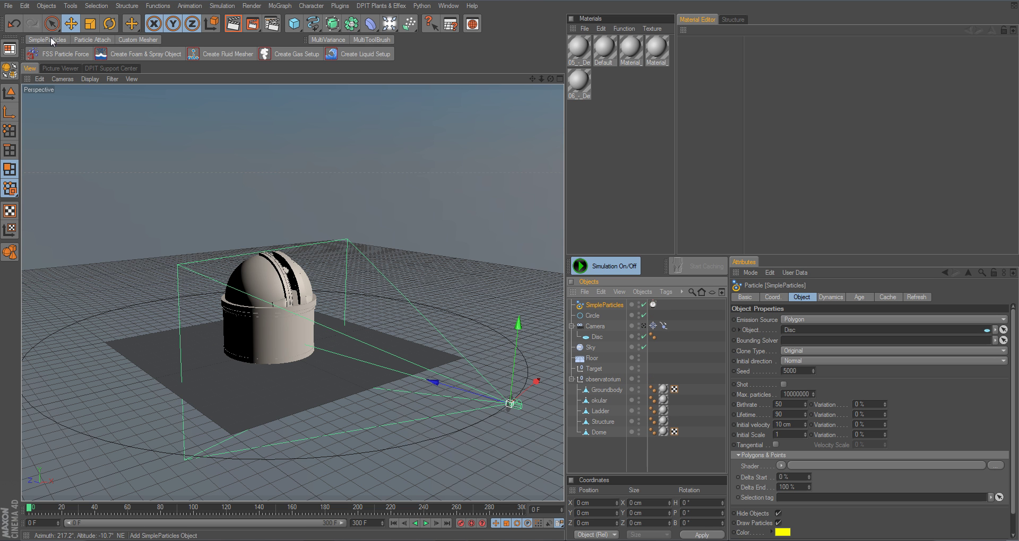
{"action": "left_click", "coordinate": [388, 6]}
{"action": "mouse_move", "coordinate": [404, 77]}
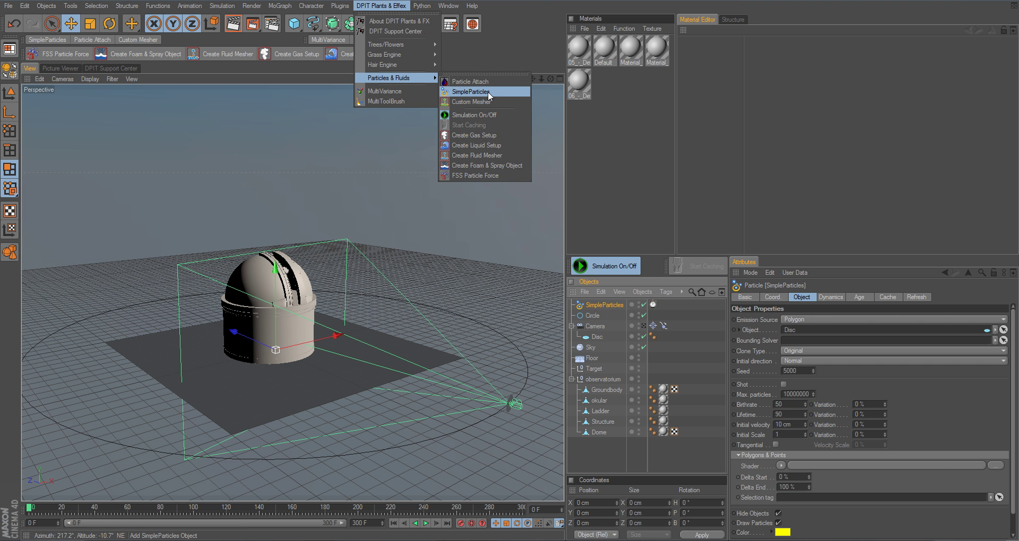
{"action": "left_click", "coordinate": [610, 307]}
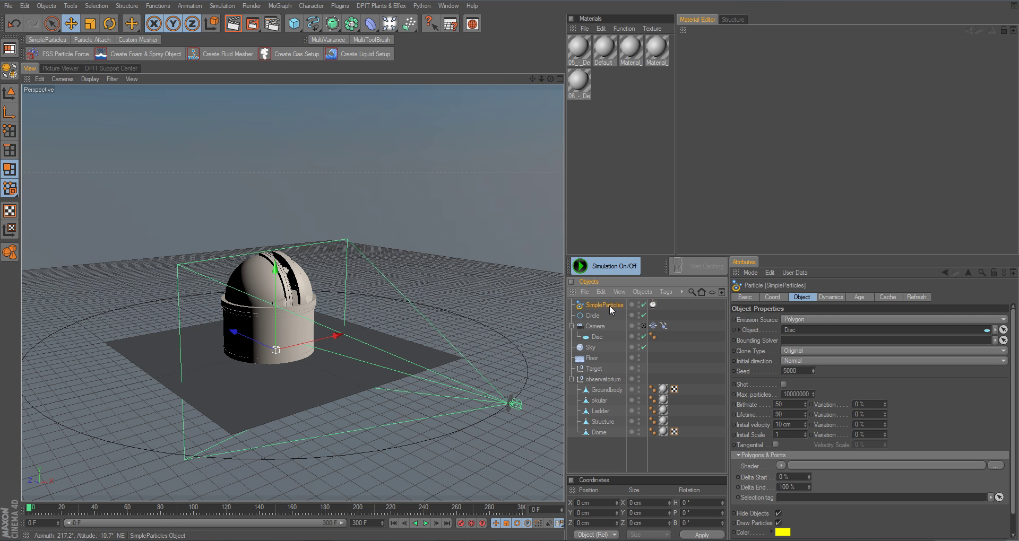
- Confirm the emitter's Object is Disc and play to see yellow particles trail the camera
{"action": "left_click", "coordinate": [594, 338]}
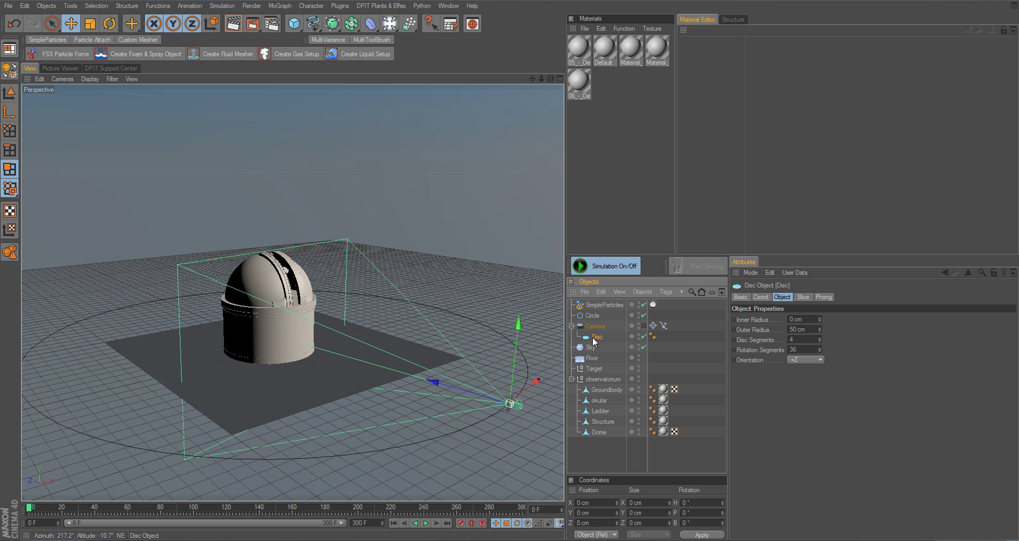
{"action": "left_click", "coordinate": [595, 306]}
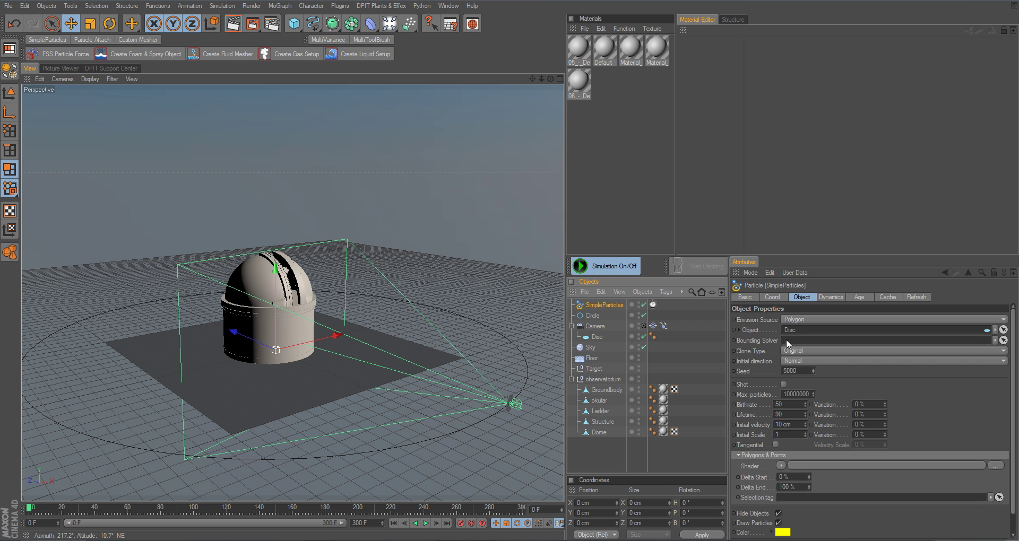
{"action": "left_click", "coordinate": [765, 333]}
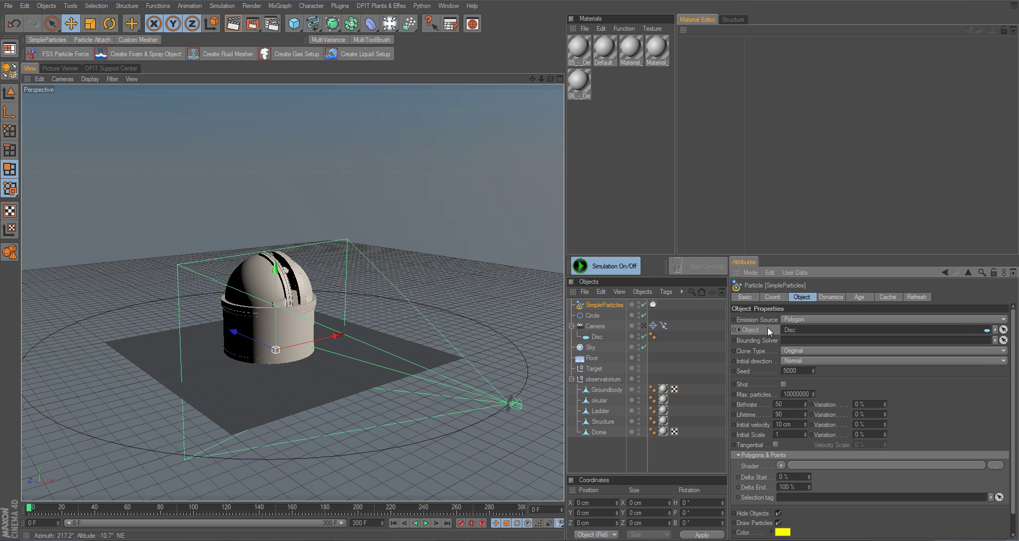
{"action": "left_click", "coordinate": [426, 524]}
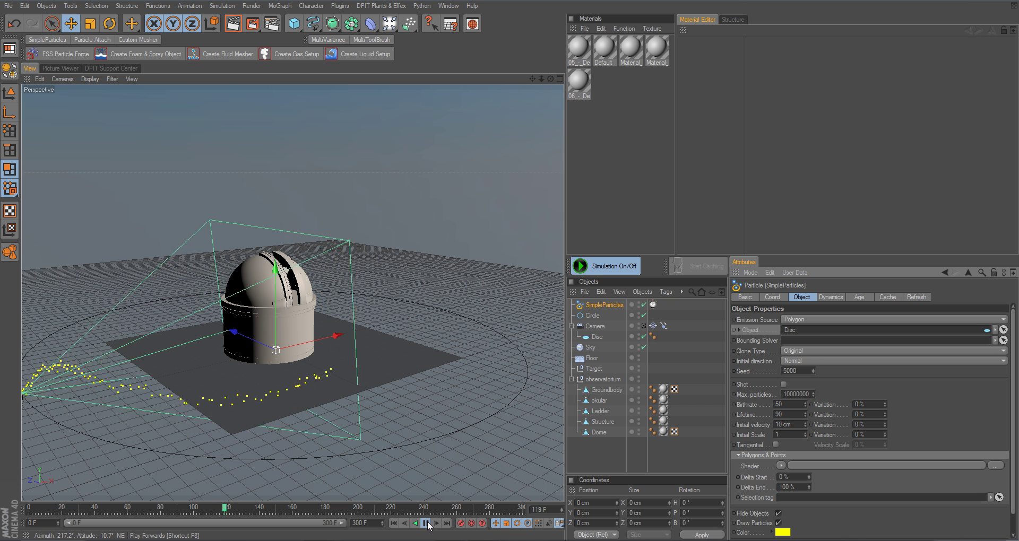
- Set the particles' initial velocity to 50 cm and play to test the faster shots
{"action": "left_click", "coordinate": [426, 524]}
{"action": "left_click", "coordinate": [394, 524]}
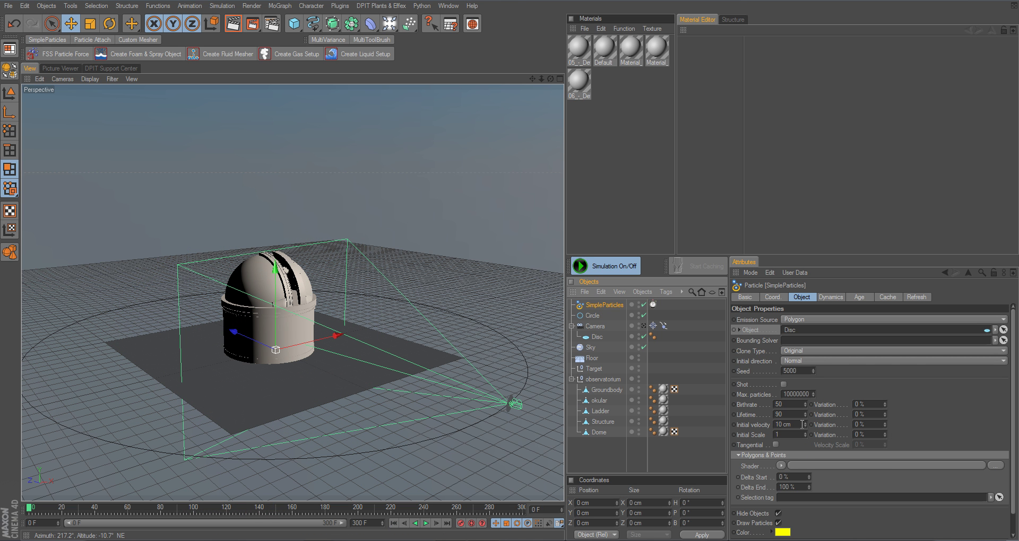
{"action": "left_click", "coordinate": [783, 425]}
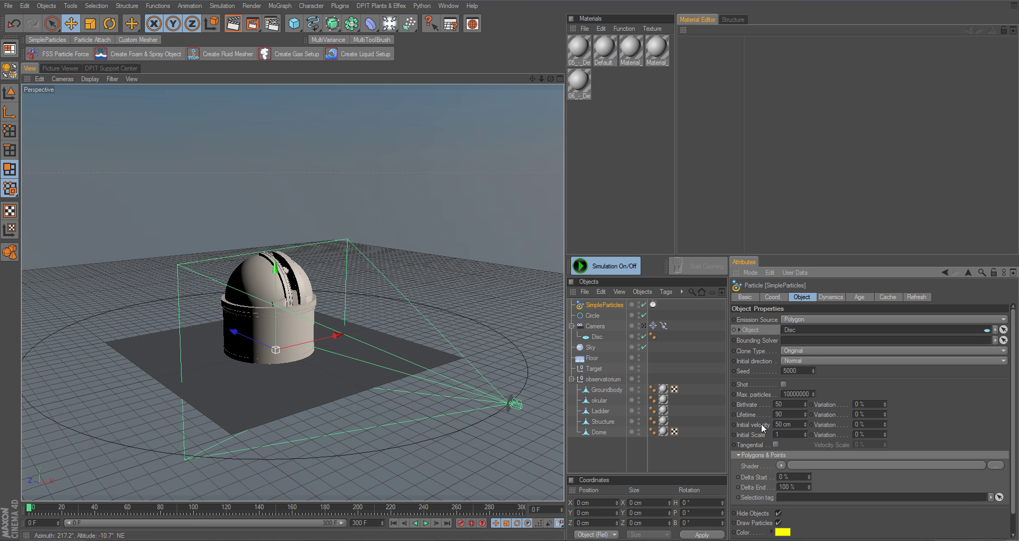
{"action": "left_click", "coordinate": [416, 524]}
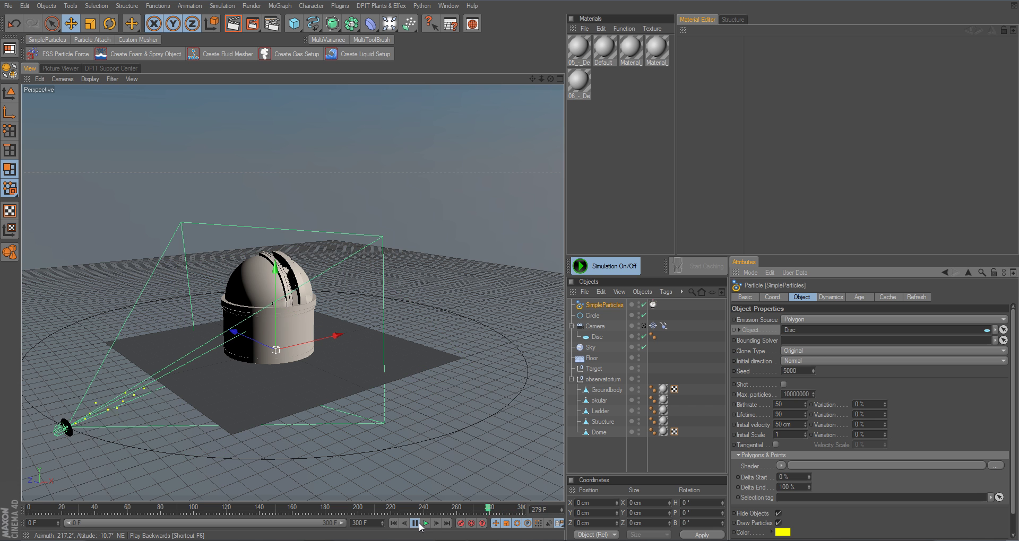
{"action": "left_click", "coordinate": [417, 524]}
{"action": "left_click", "coordinate": [393, 524]}
{"action": "left_click", "coordinate": [426, 524]}
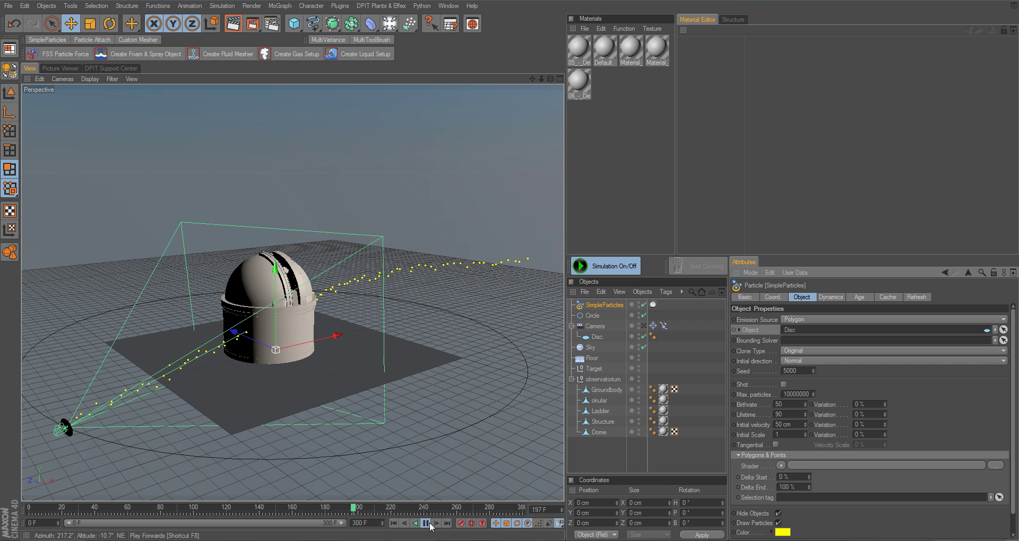
{"action": "left_click", "coordinate": [428, 523]}
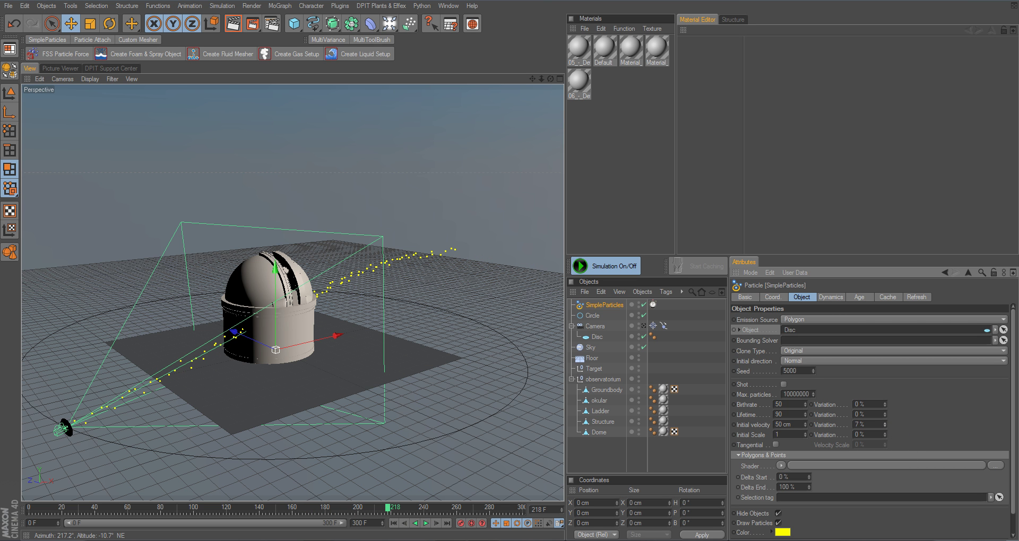
- Give the initial velocity a 10 % variation and replay from the start
{"action": "left_click_drag", "start_coordinate": [885, 425], "coordinate": [884, 423]}
{"action": "left_click", "coordinate": [392, 524]}
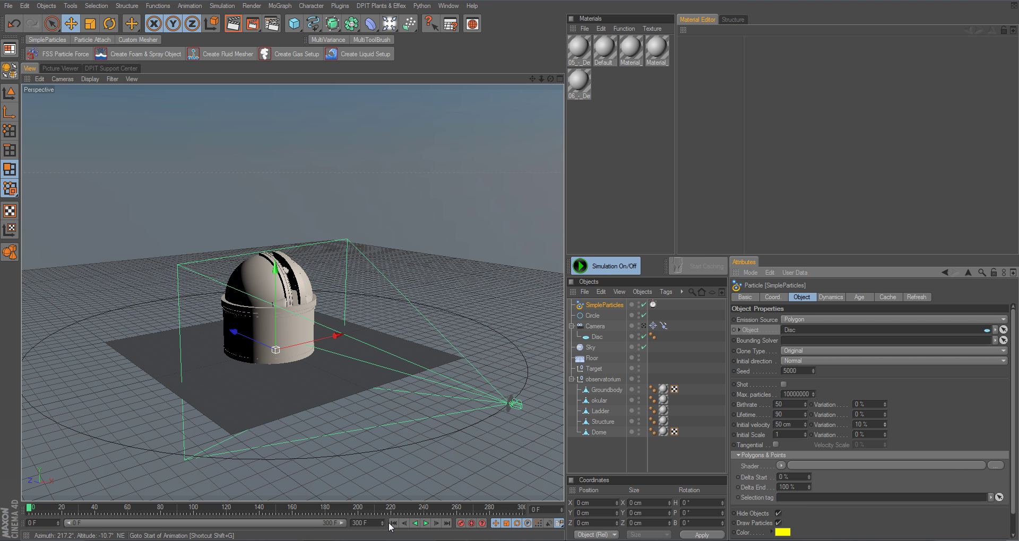
{"action": "left_click", "coordinate": [426, 523]}
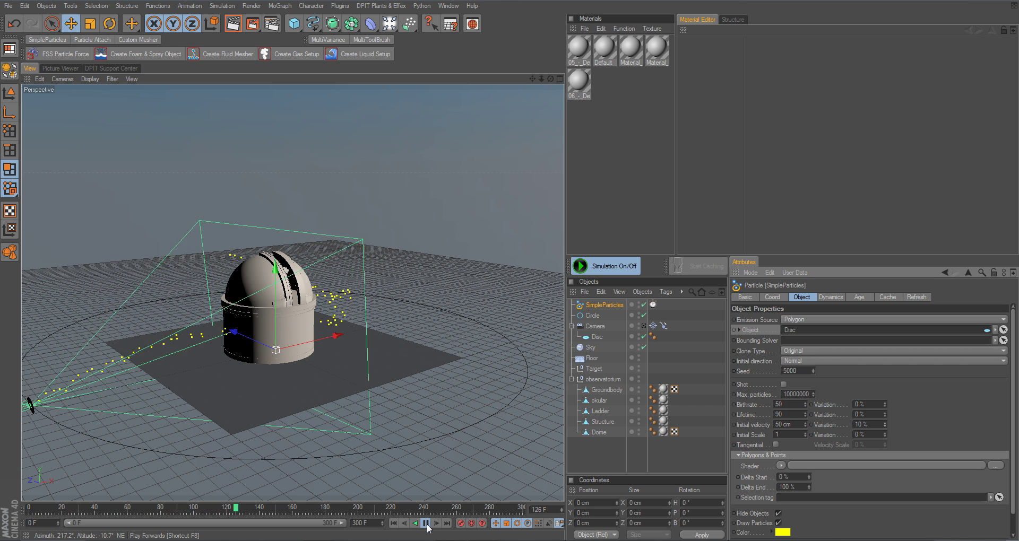
- Rewind to the start and set the birthrate variation to 12 %
{"action": "left_click", "coordinate": [426, 523]}
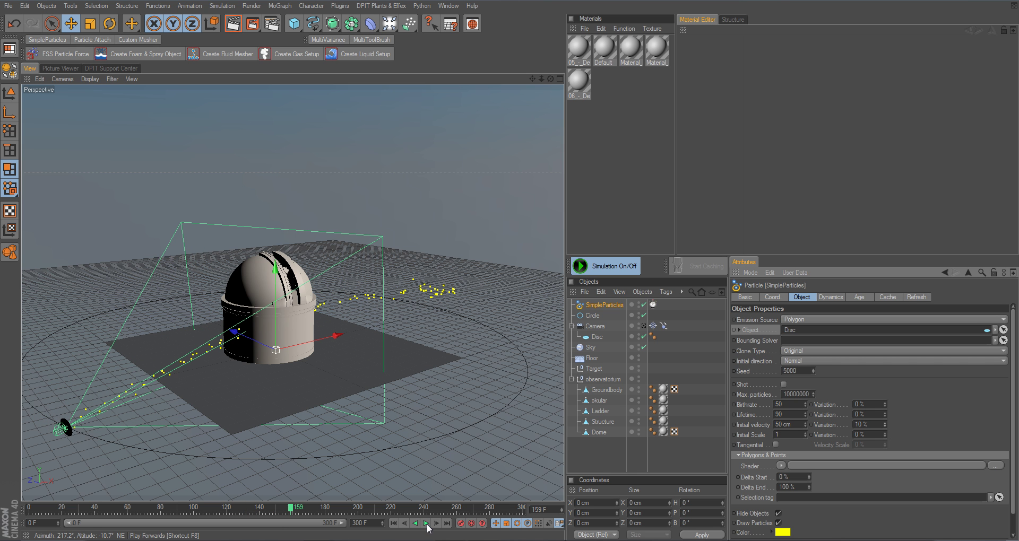
{"action": "left_click", "coordinate": [395, 525]}
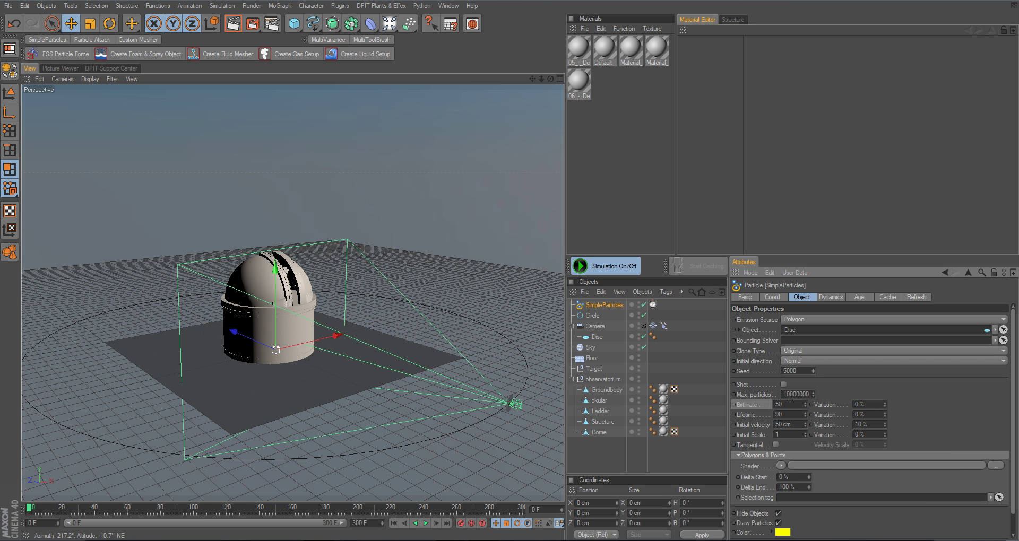
{"action": "left_click_drag", "start_coordinate": [885, 405], "coordinate": [885, 393]}
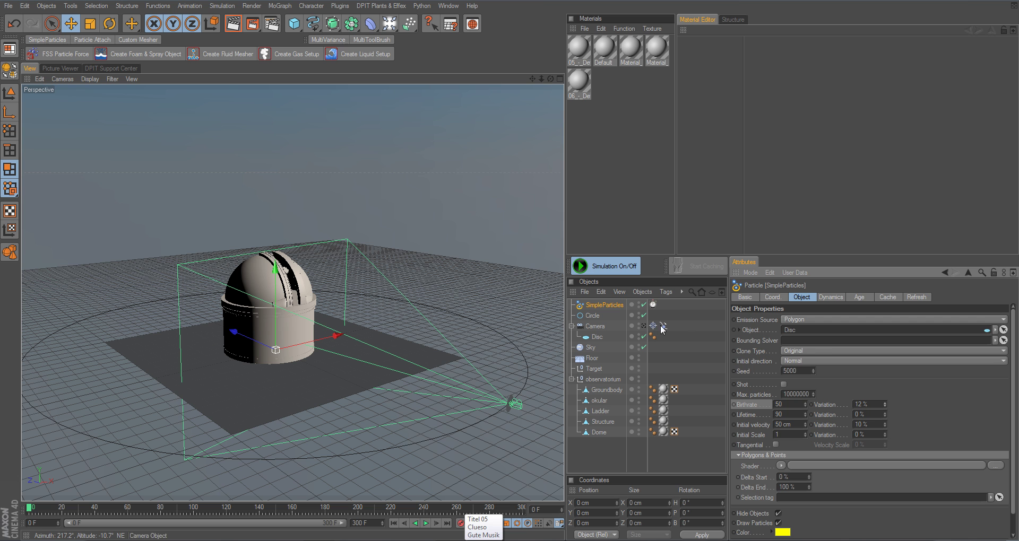
- Add a DPIT Collision tag to Groundbody and play to watch particles hit the base
{"action": "left_click", "coordinate": [609, 389]}
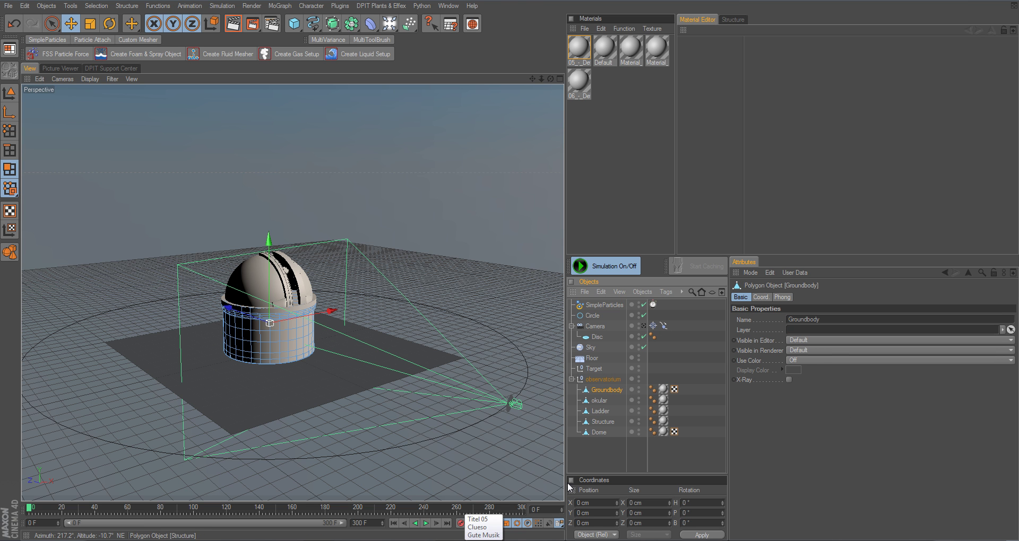
{"action": "right_click", "coordinate": [610, 390]}
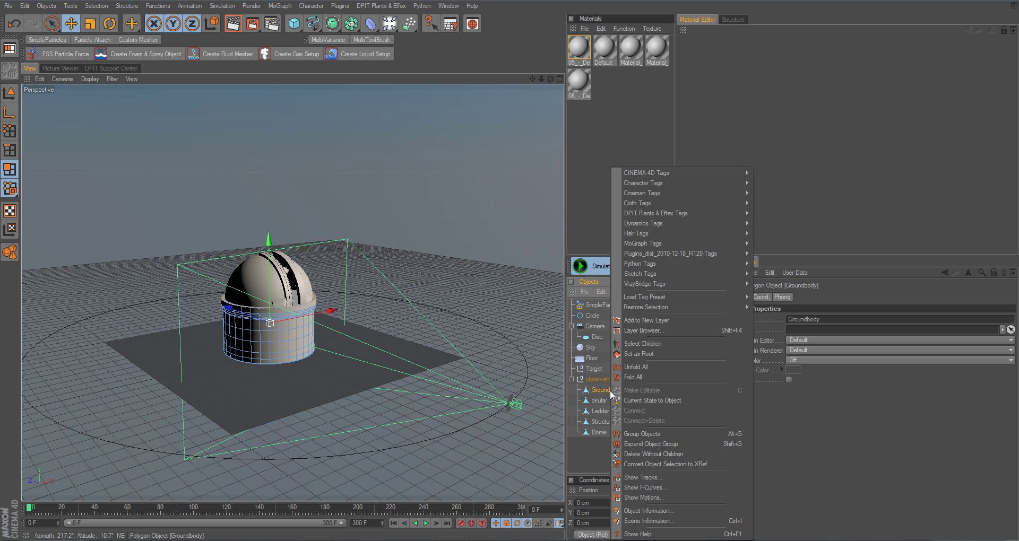
{"action": "mouse_move", "coordinate": [702, 212]}
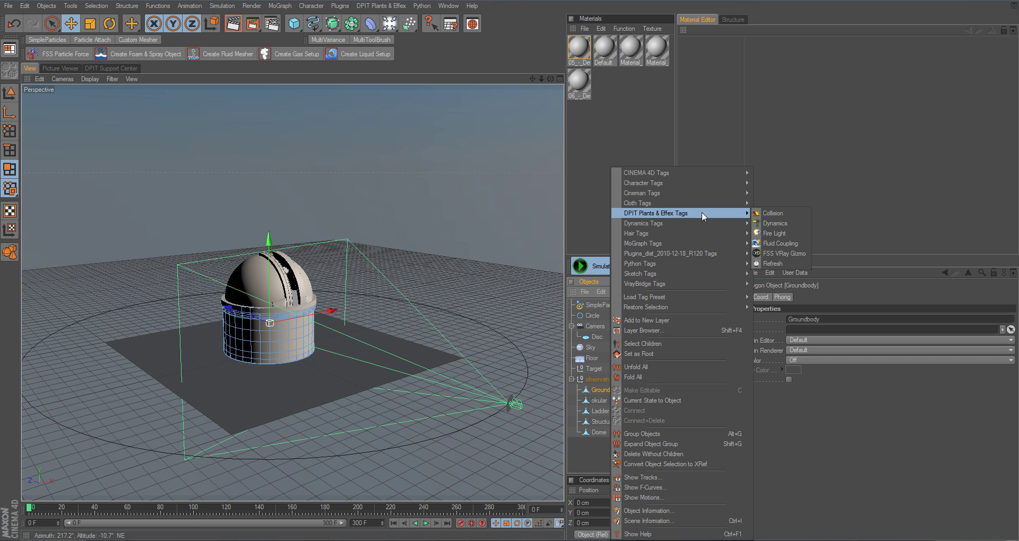
{"action": "left_click", "coordinate": [783, 213]}
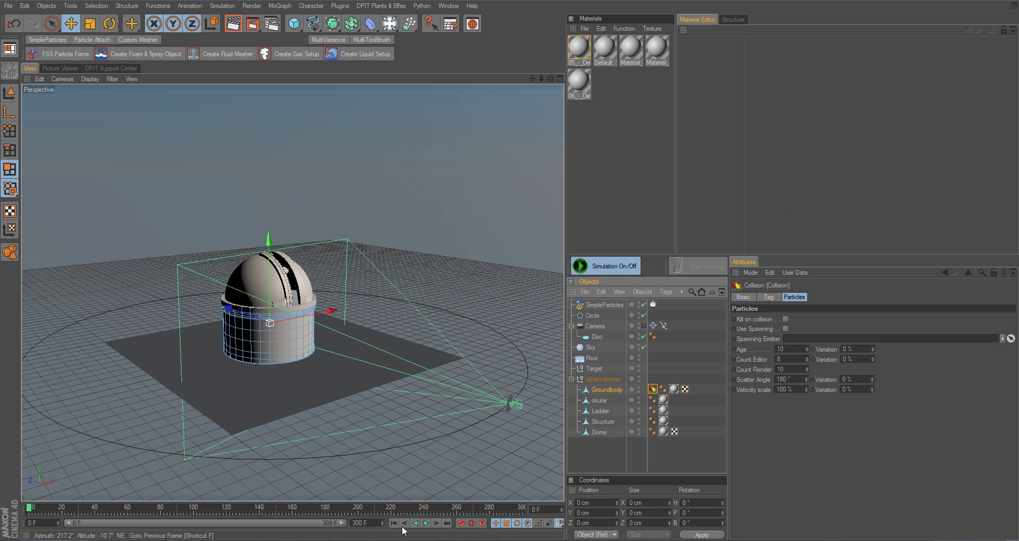
{"action": "left_click", "coordinate": [425, 523]}
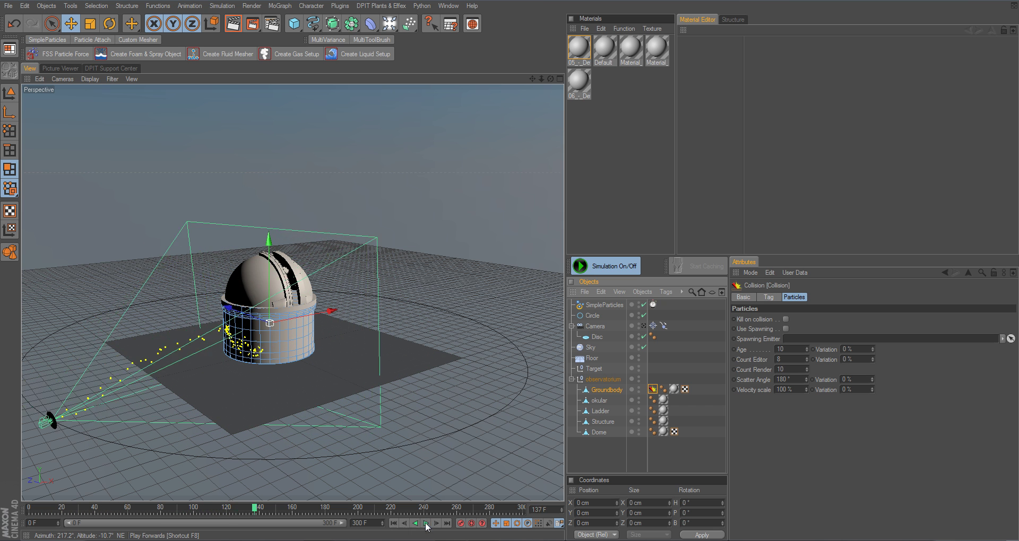
- Rewind and enable Kill on collision in Groundbody's Collision tag
{"action": "left_click", "coordinate": [425, 524]}
{"action": "left_click", "coordinate": [394, 524]}
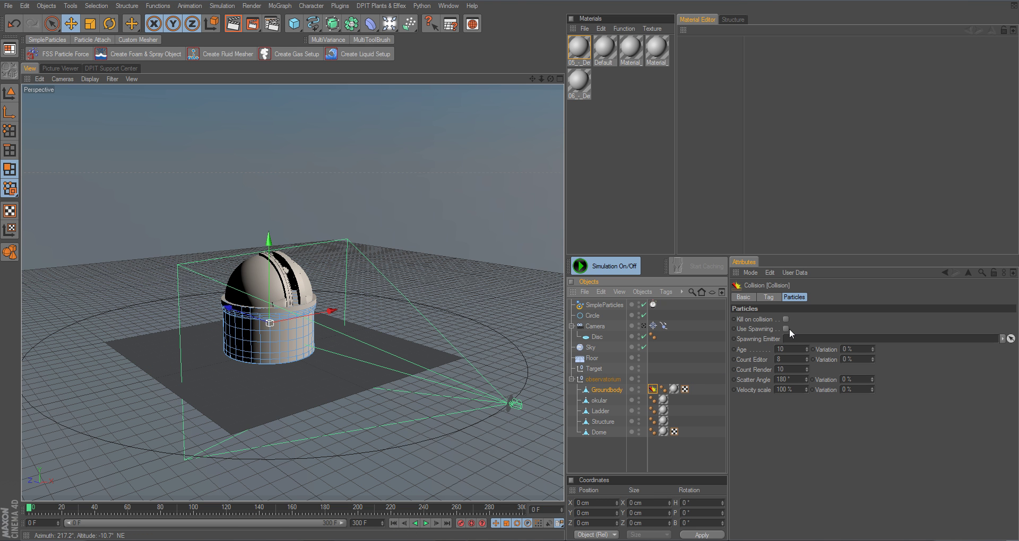
{"action": "left_click", "coordinate": [758, 318]}
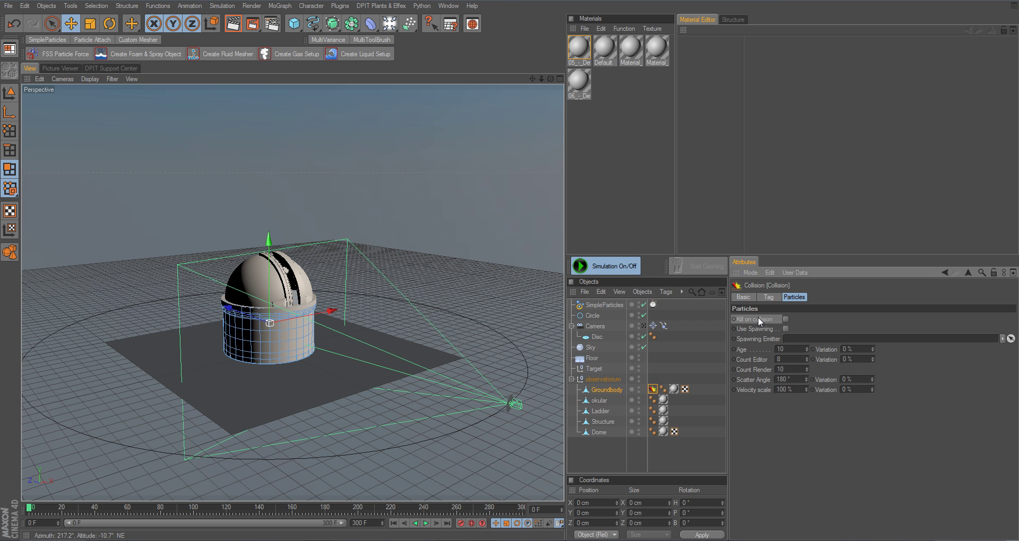
{"action": "left_click", "coordinate": [786, 320]}
- Play the animation to watch particles die on impact, then rewind to frame 0
{"action": "left_click", "coordinate": [415, 523]}
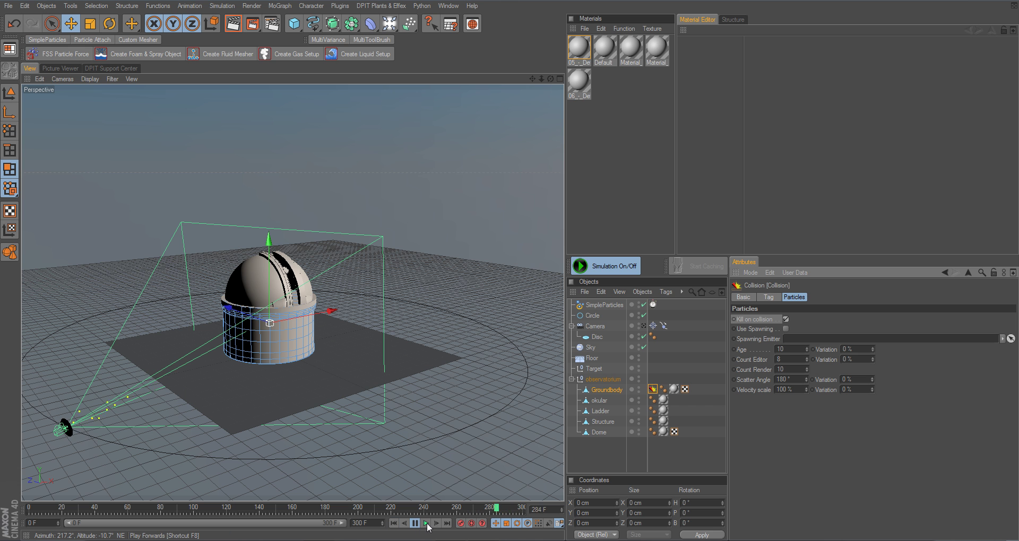
{"action": "left_click", "coordinate": [424, 524]}
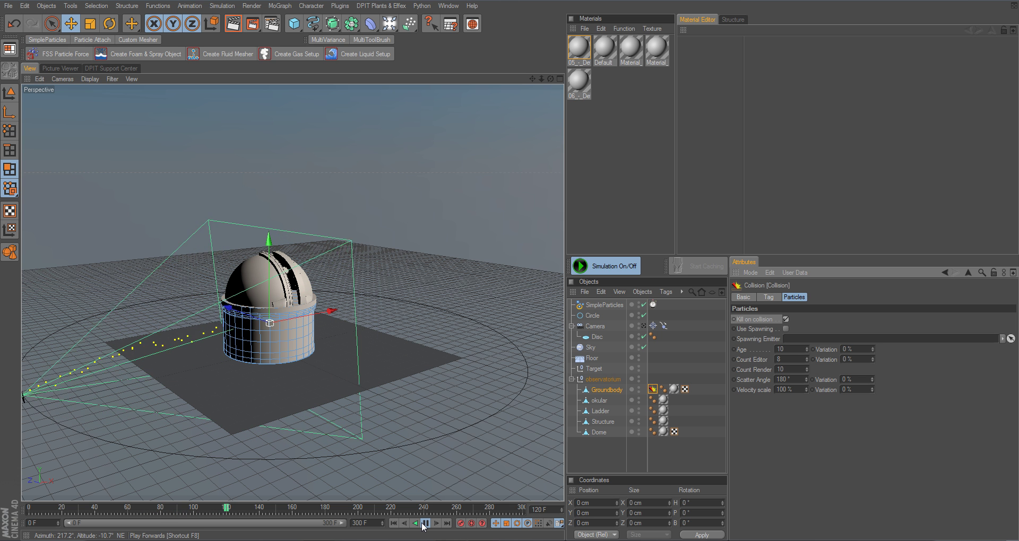
{"action": "left_click", "coordinate": [424, 524]}
{"action": "left_click", "coordinate": [393, 524]}
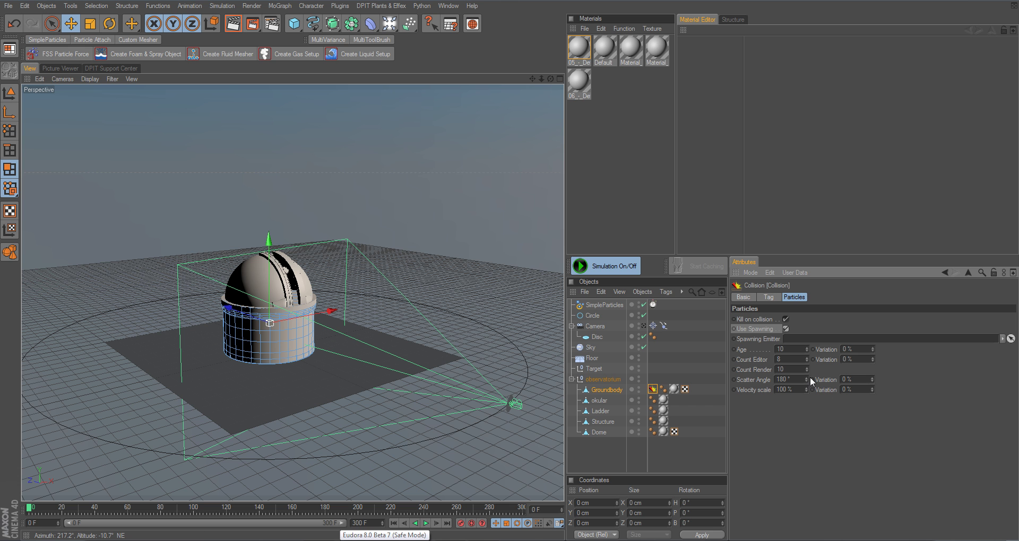
- Play the animation with spawning enabled, then rewind to frame 0
{"action": "left_click", "coordinate": [427, 524]}
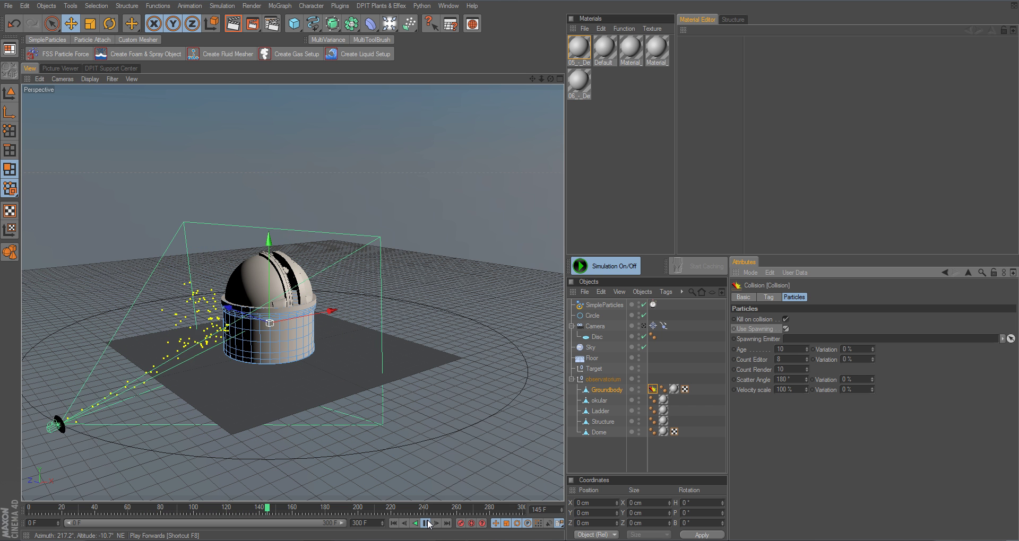
{"action": "left_click", "coordinate": [427, 524]}
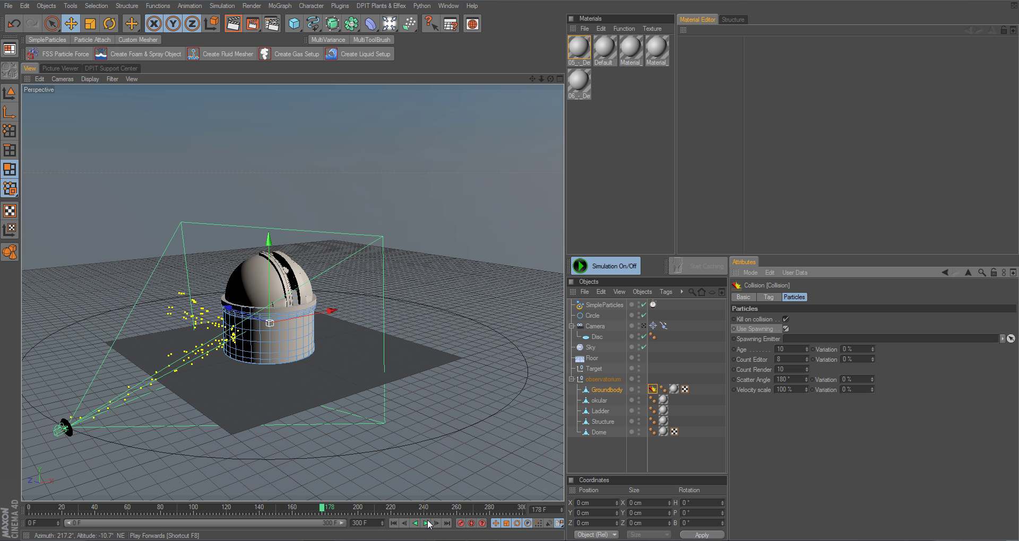
{"action": "left_click", "coordinate": [394, 523]}
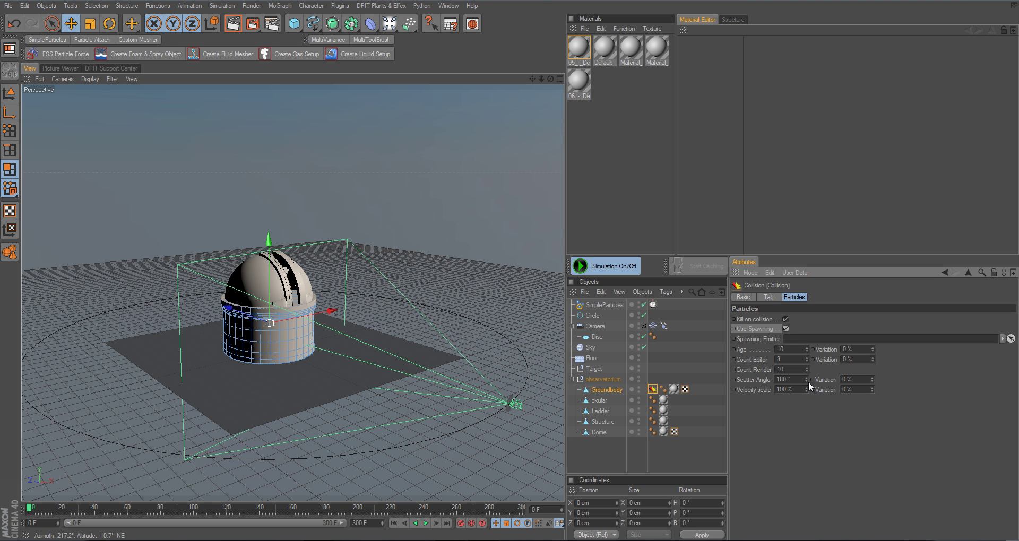
- Set the spawn scatter angle to 80° with 80 % variation and preview it
{"action": "left_click_drag", "start_coordinate": [807, 380], "coordinate": [806, 398]}
{"action": "left_click_drag", "start_coordinate": [807, 381], "coordinate": [807, 378]}
{"action": "left_click_drag", "start_coordinate": [872, 379], "coordinate": [872, 374]}
{"action": "left_click", "coordinate": [426, 523]}
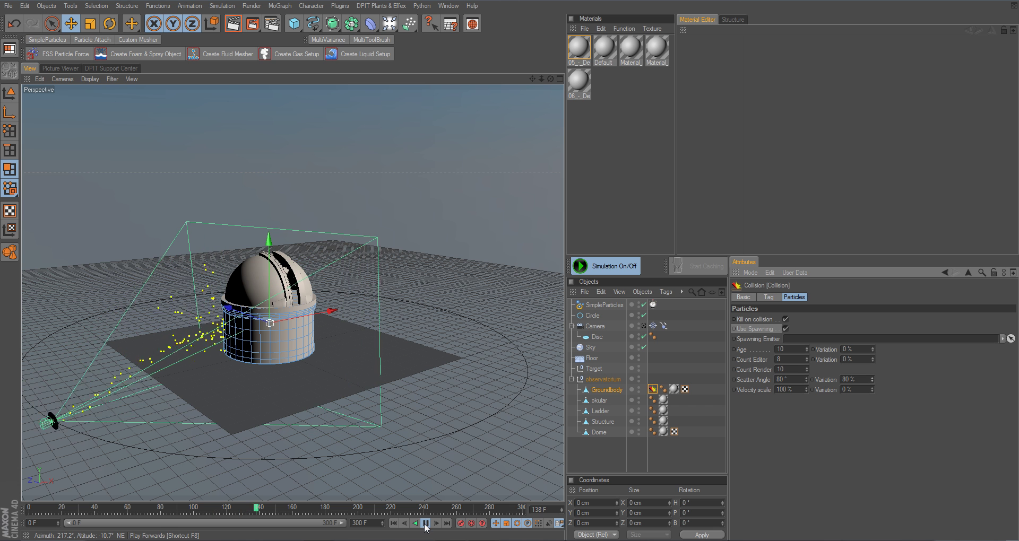
{"action": "left_click", "coordinate": [425, 524]}
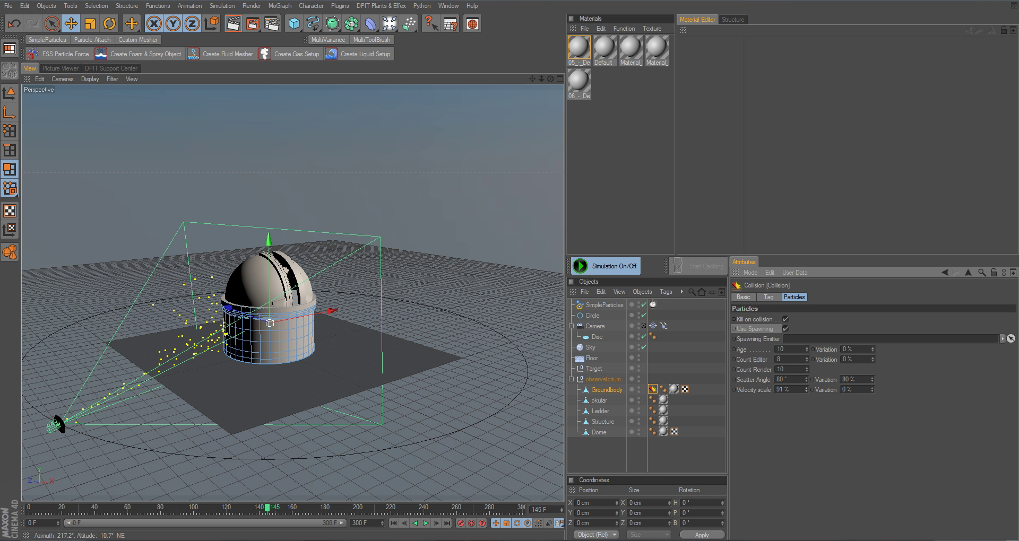
- Lower the spawn velocity scale to 20 %, replay from the start, and rewind
{"action": "left_click_drag", "start_coordinate": [806, 389], "coordinate": [806, 387]}
{"action": "left_click_drag", "start_coordinate": [806, 389], "coordinate": [764, 391]}
{"action": "left_click", "coordinate": [394, 523]}
{"action": "left_click", "coordinate": [427, 523]}
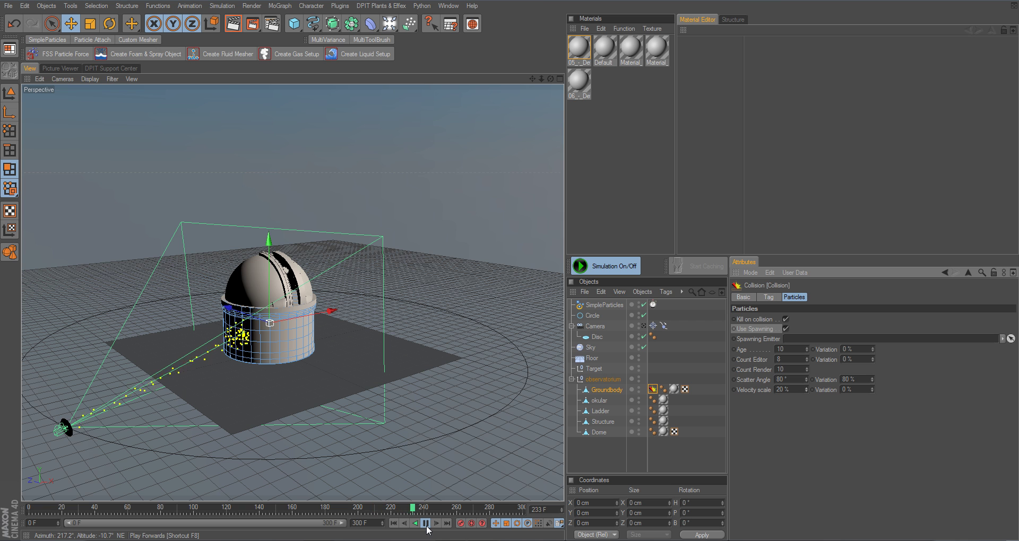
{"action": "left_click", "coordinate": [425, 524]}
{"action": "left_click", "coordinate": [393, 523]}
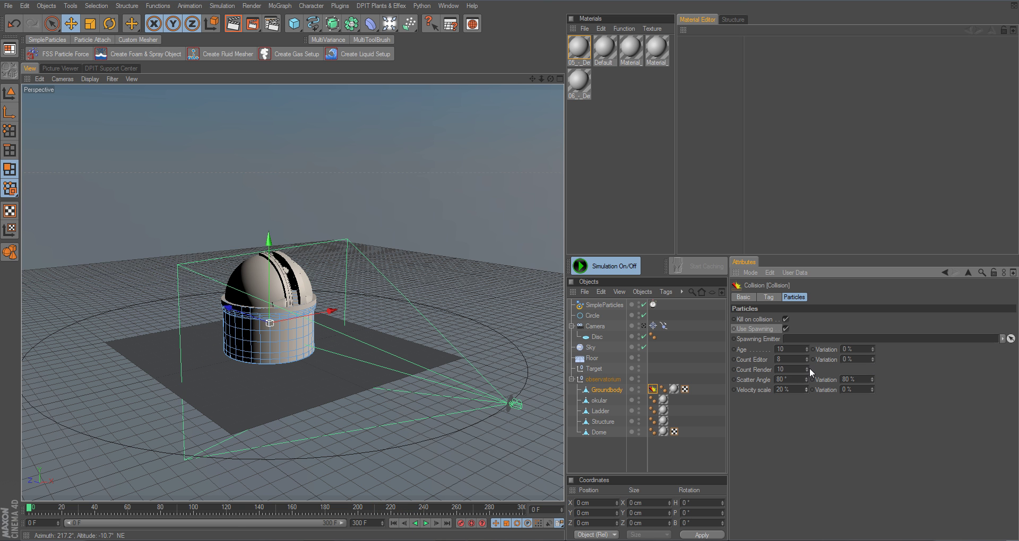
- Raise the spawn counts to 42 (editor) and 26 (render) and play to check
{"action": "left_click_drag", "start_coordinate": [807, 369], "coordinate": [806, 358]}
{"action": "left_click", "coordinate": [425, 524]}
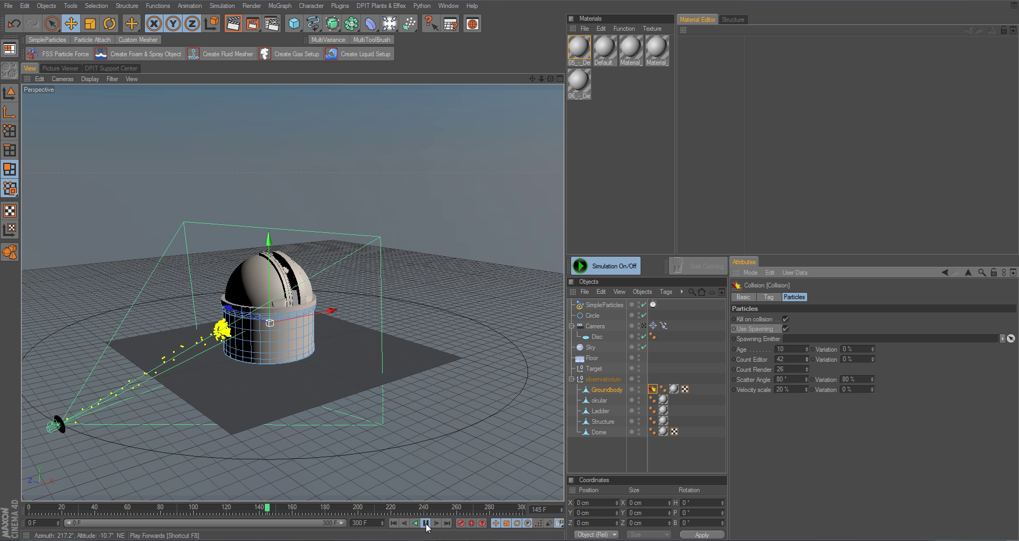
{"action": "left_click", "coordinate": [426, 524]}
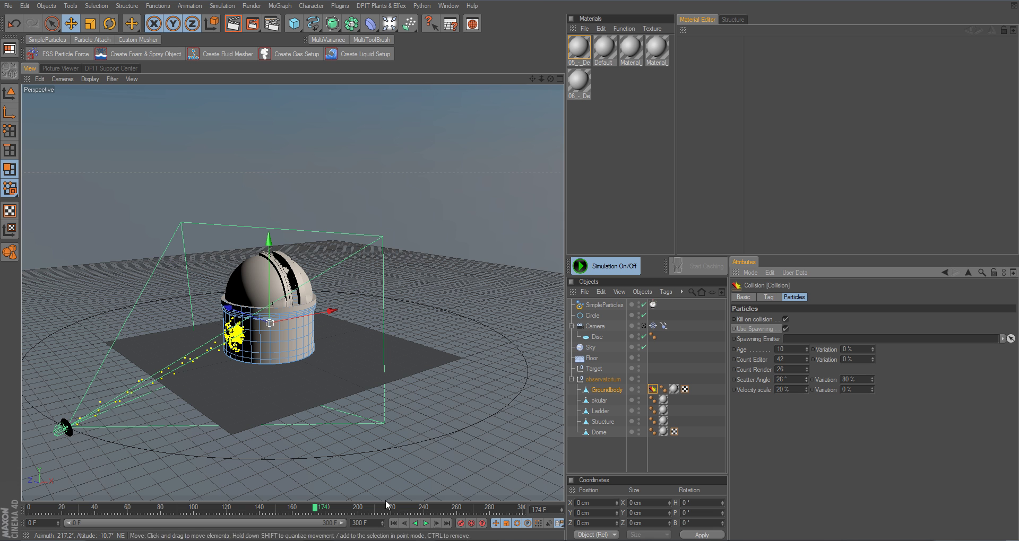
{"action": "left_click", "coordinate": [426, 524]}
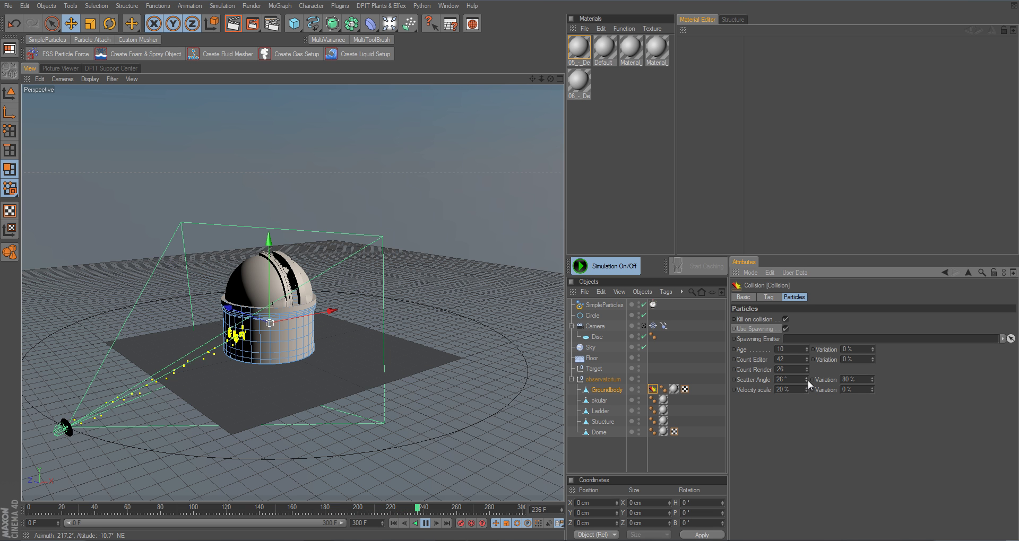
- Readjust the spawn scatter angle during playback, then stop and rewind to frame 0
{"action": "left_click_drag", "start_coordinate": [807, 379], "coordinate": [806, 403]}
{"action": "left_click_drag", "start_coordinate": [807, 379], "coordinate": [807, 366]}
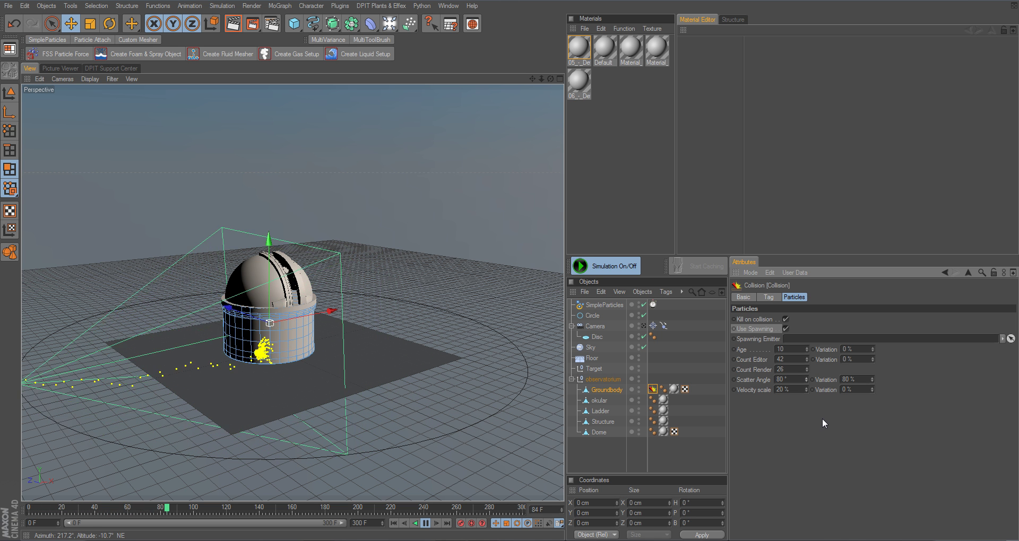
{"action": "left_click", "coordinate": [427, 524]}
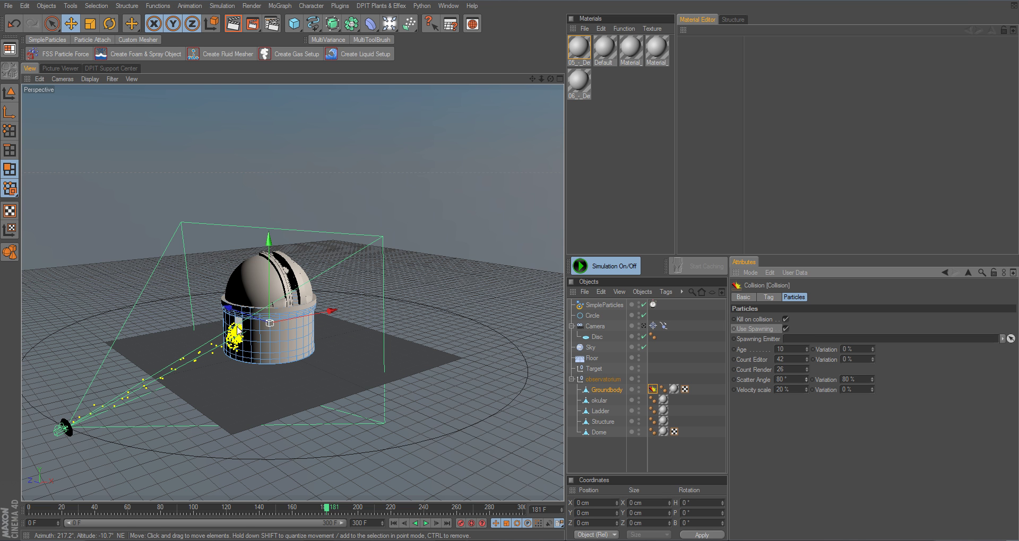
{"action": "left_click", "coordinate": [394, 524]}
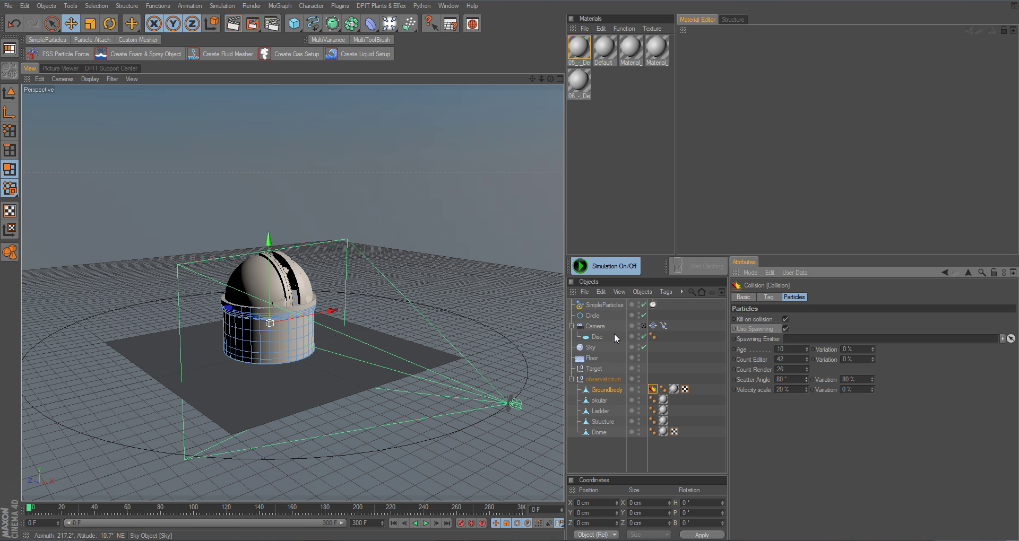
- Add a second SimpleParticles emitter and name it Spawn Particles
{"action": "left_click", "coordinate": [52, 39]}
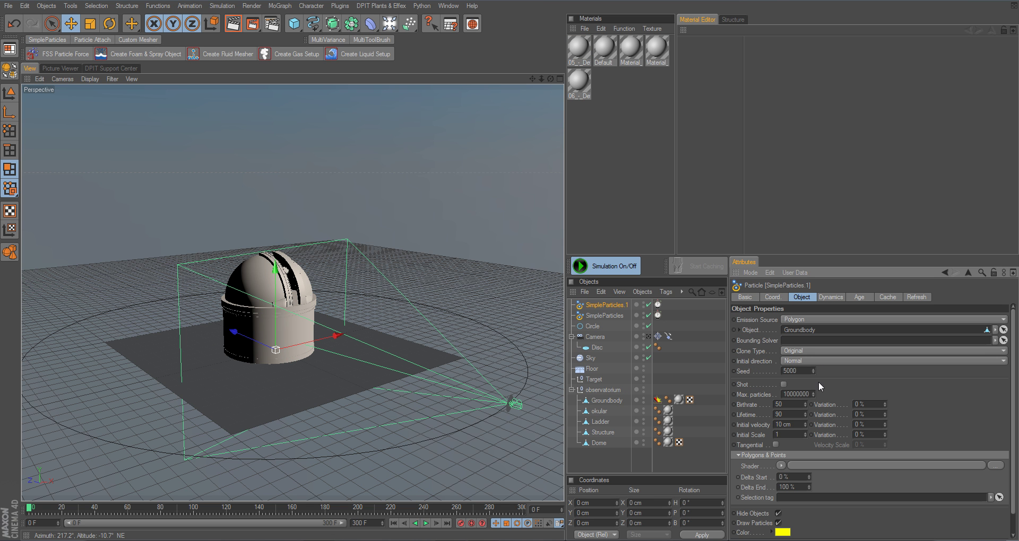
{"action": "double_click", "coordinate": [610, 306]}
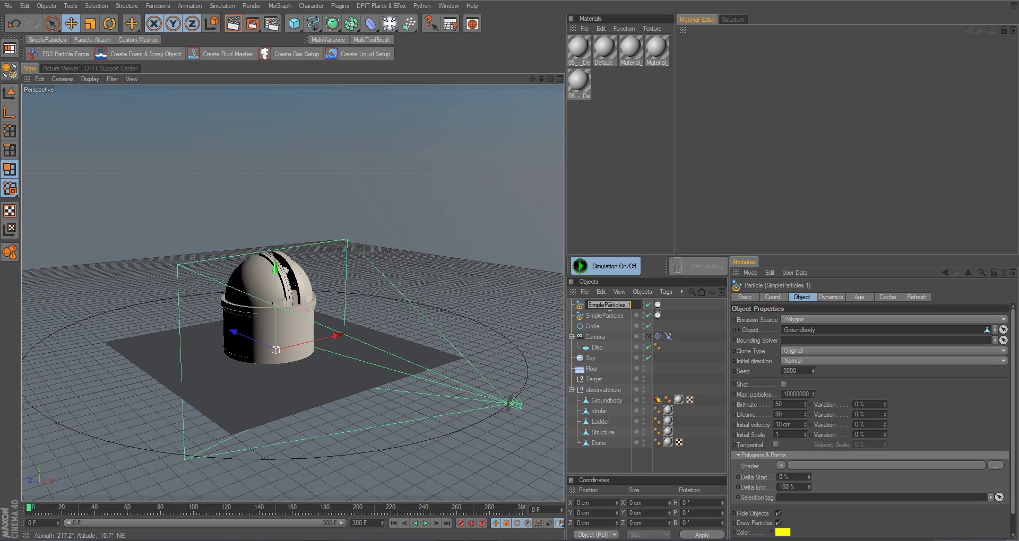
{"action": "type", "text": "Spawn"}
{"action": "key", "text": "Return"}
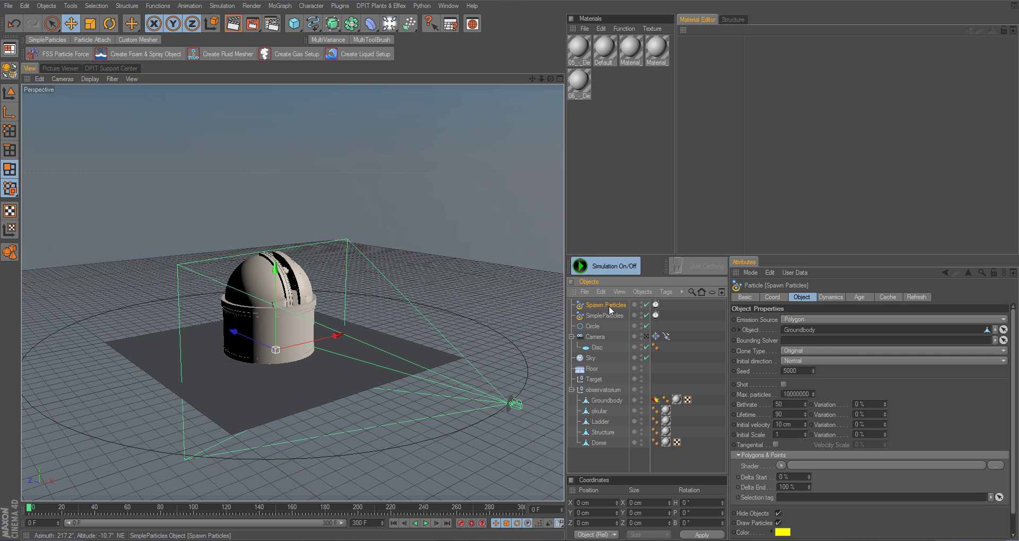
- Move Spawn Particles below the original emitter and rename the original to Emitter
{"action": "left_click_drag", "start_coordinate": [611, 311], "coordinate": [605, 324]}
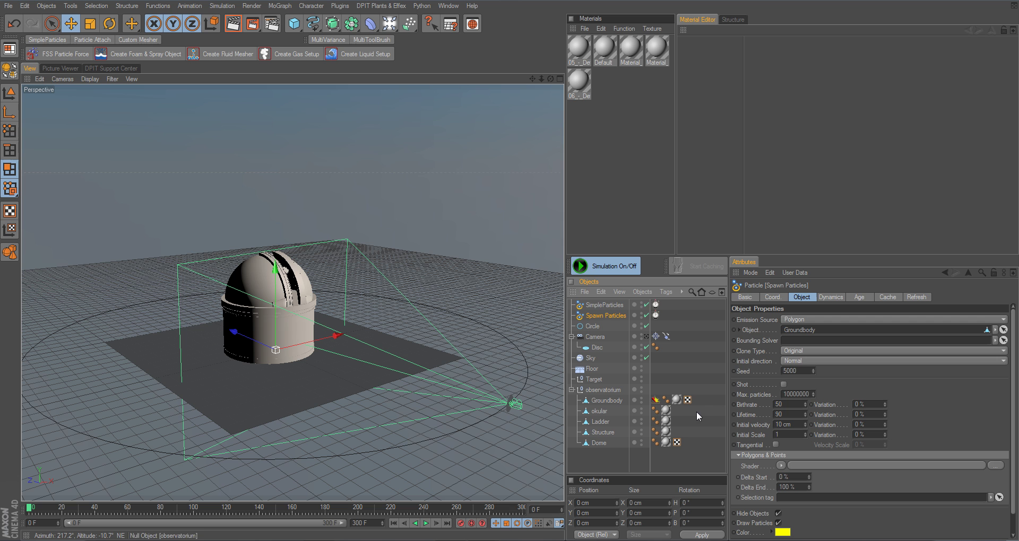
{"action": "double_click", "coordinate": [606, 305]}
{"action": "type", "text": "Emitter"}
{"action": "key", "text": "Return"}
{"action": "left_click", "coordinate": [606, 316]}
- Link Spawn Particles as the Spawning Emitter in Groundbody's Collision tag
{"action": "left_click", "coordinate": [655, 402]}
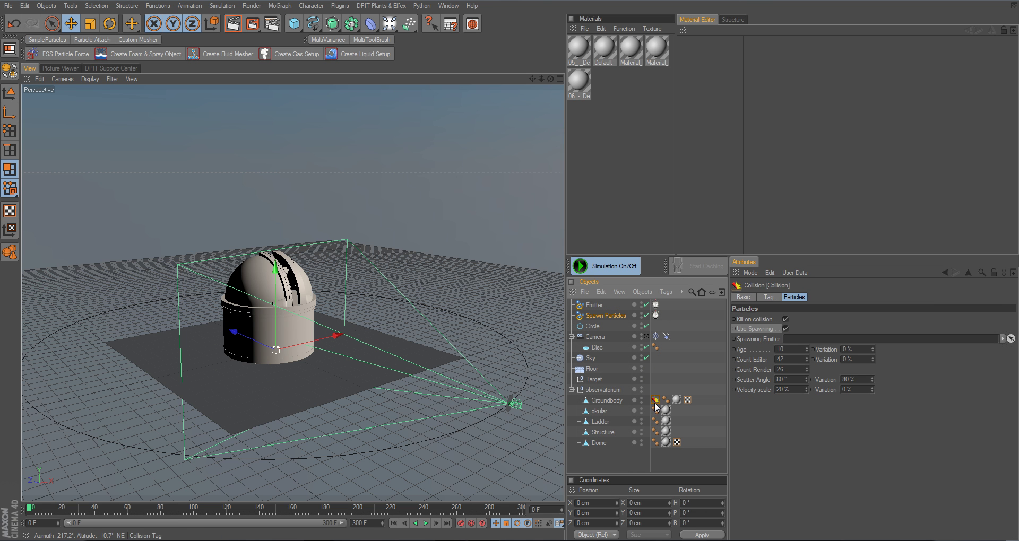
{"action": "left_click", "coordinate": [748, 340]}
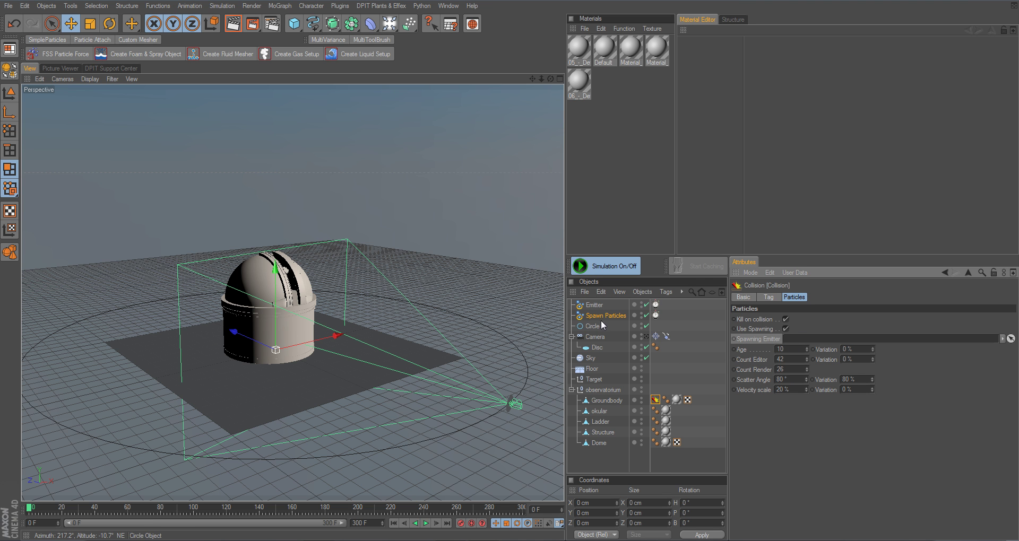
{"action": "left_click_drag", "start_coordinate": [598, 320], "coordinate": [818, 343]}
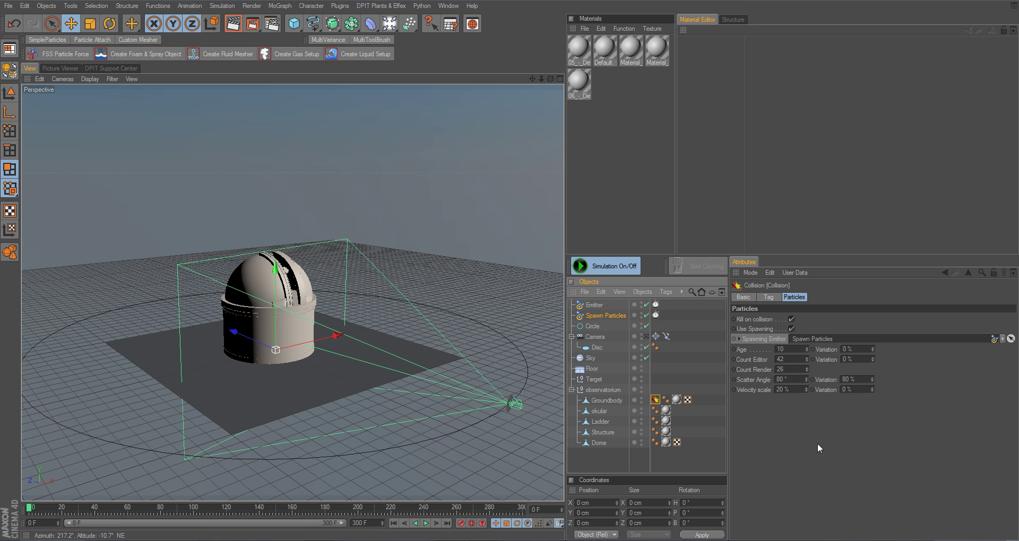
- Set Spawn Particles' Emission Source to Spawn
{"action": "left_click", "coordinate": [600, 317]}
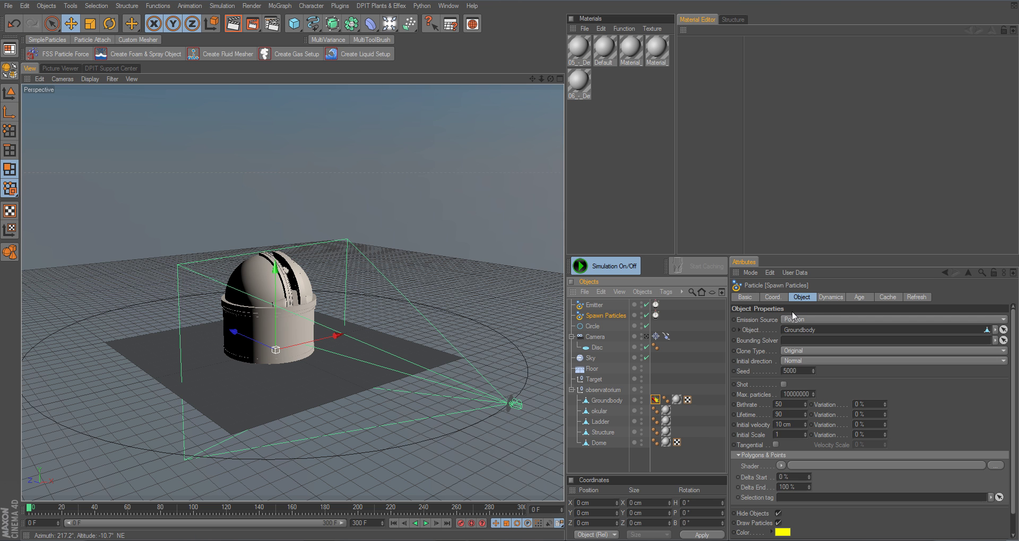
{"action": "left_click", "coordinate": [757, 319]}
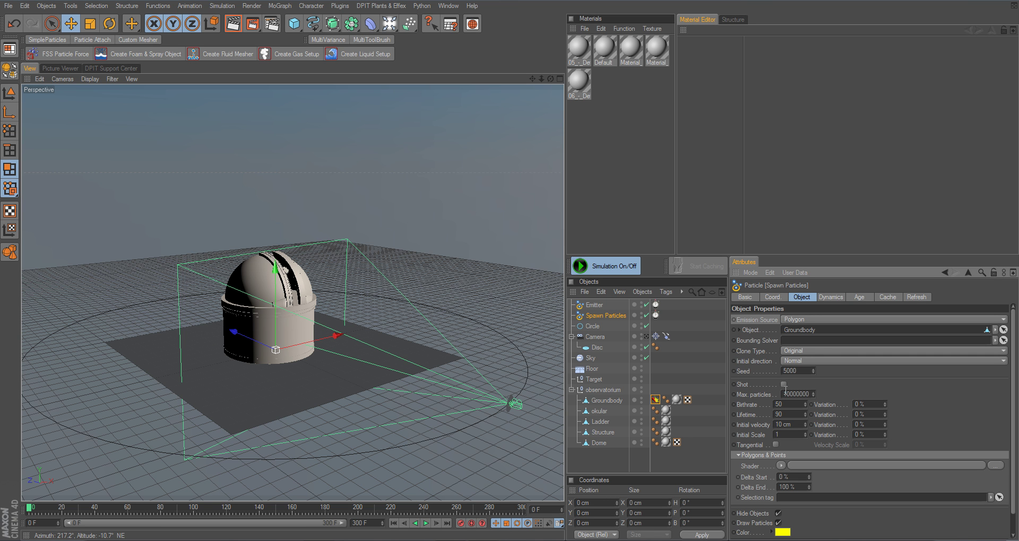
{"action": "left_click", "coordinate": [800, 319]}
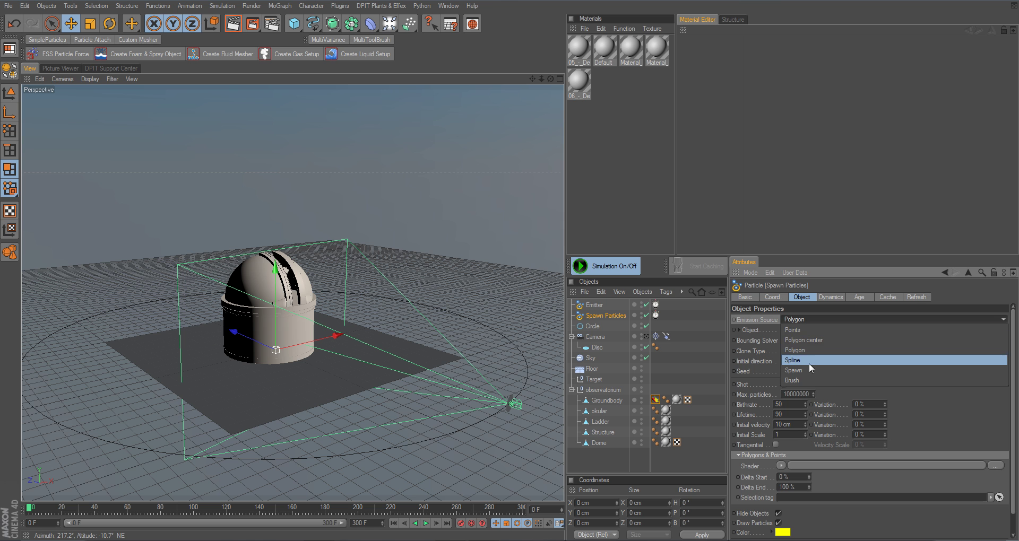
{"action": "left_click", "coordinate": [813, 371]}
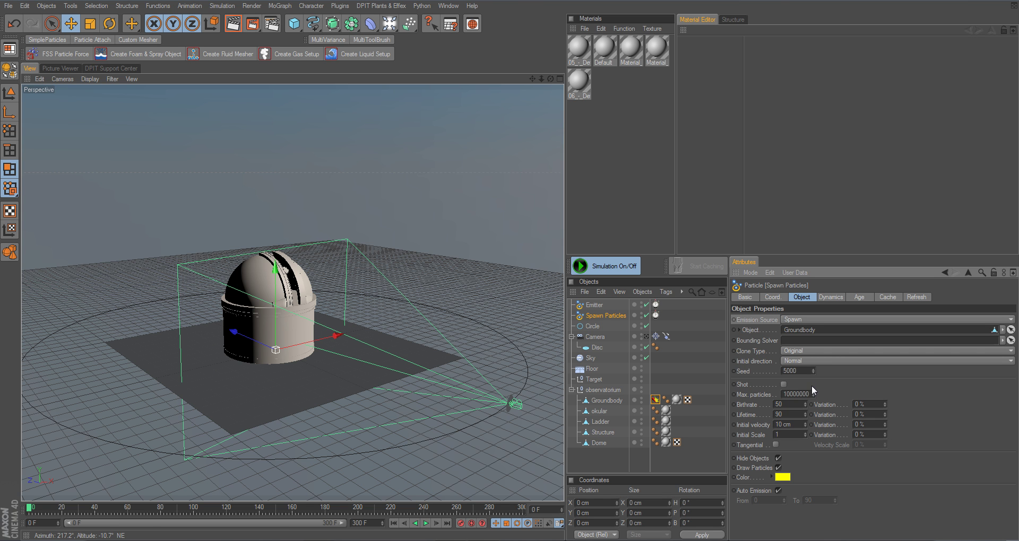
- Change Spawn Particles' colour to light blue in the Color Picker
{"action": "left_click", "coordinate": [783, 477]}
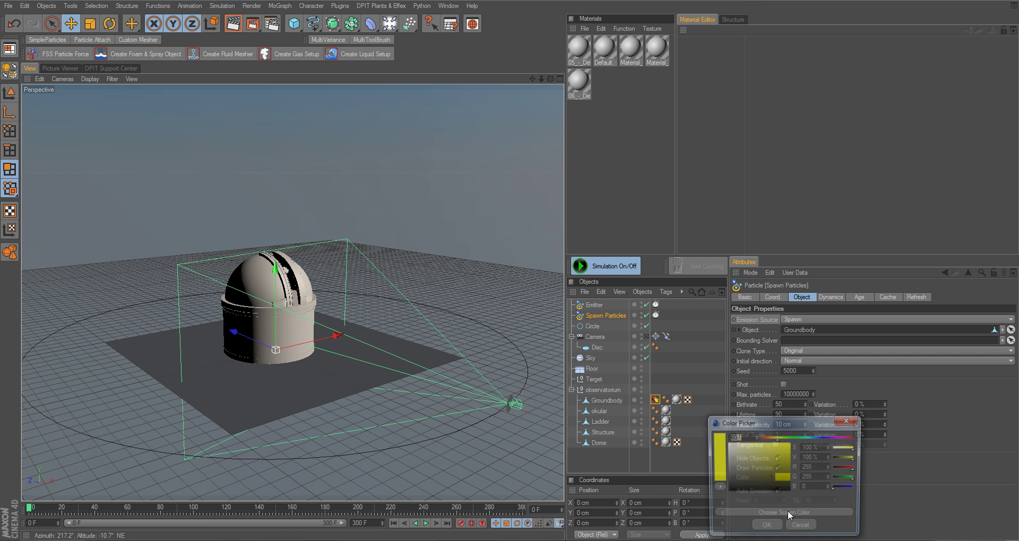
{"action": "left_click", "coordinate": [821, 438]}
{"action": "left_click_drag", "start_coordinate": [815, 439], "coordinate": [815, 441]}
{"action": "left_click", "coordinate": [765, 529]}
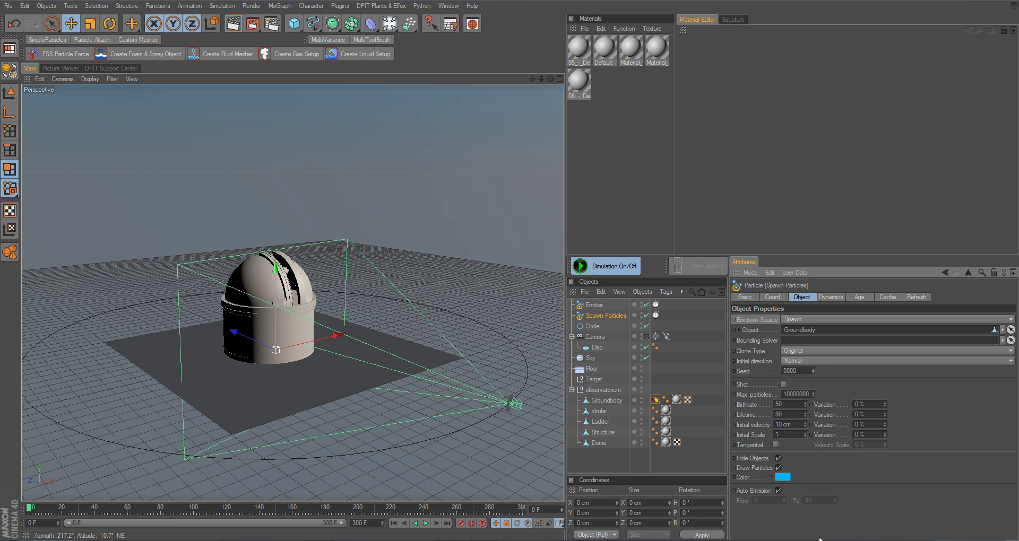
- Play the animation to watch yellow particles burst into light blue spawned particles at the base
{"action": "left_click", "coordinate": [425, 523]}
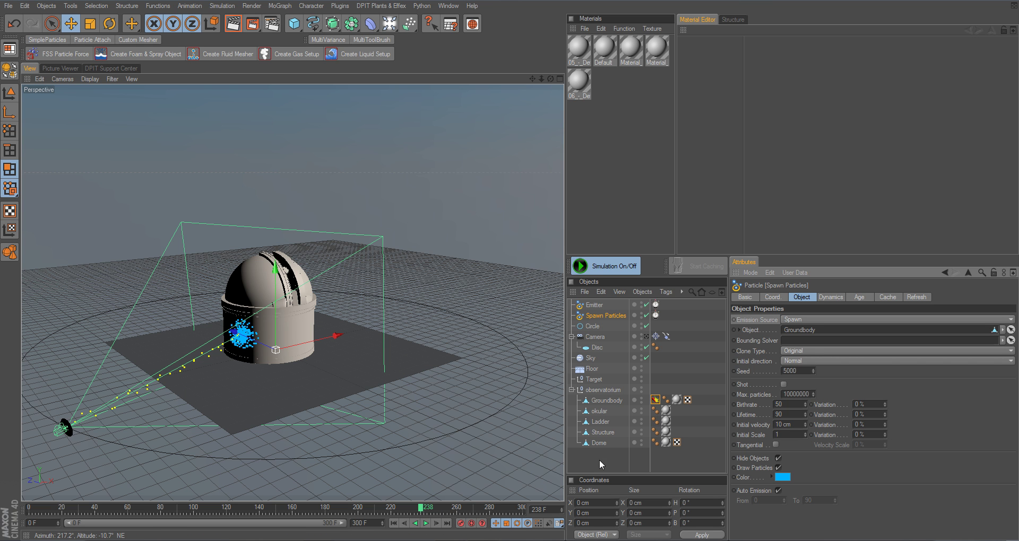
- Browse the Spawn Particles Age and Cache settings, ending on the Dynamics tab
{"action": "left_click", "coordinate": [832, 297]}
{"action": "left_click", "coordinate": [860, 299]}
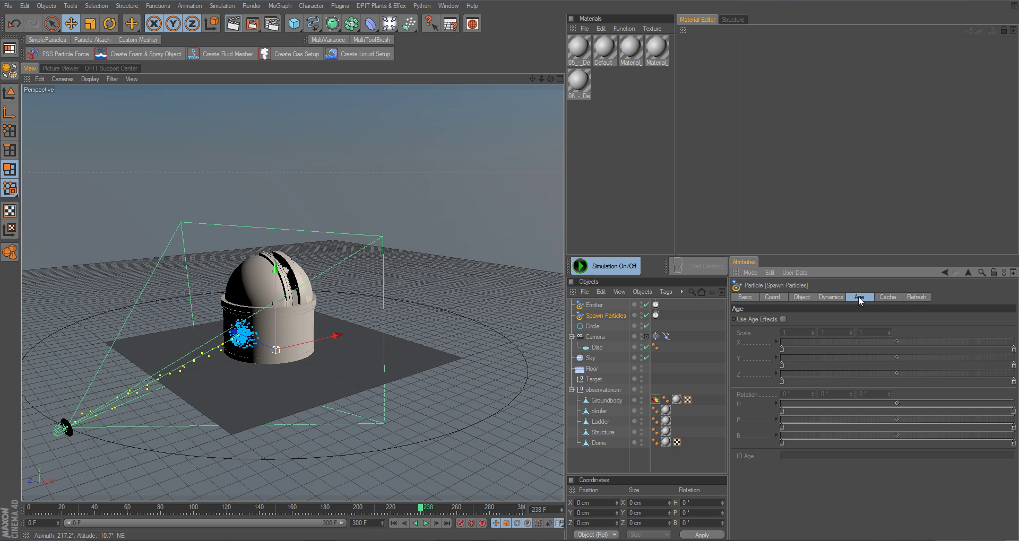
{"action": "left_click", "coordinate": [884, 299]}
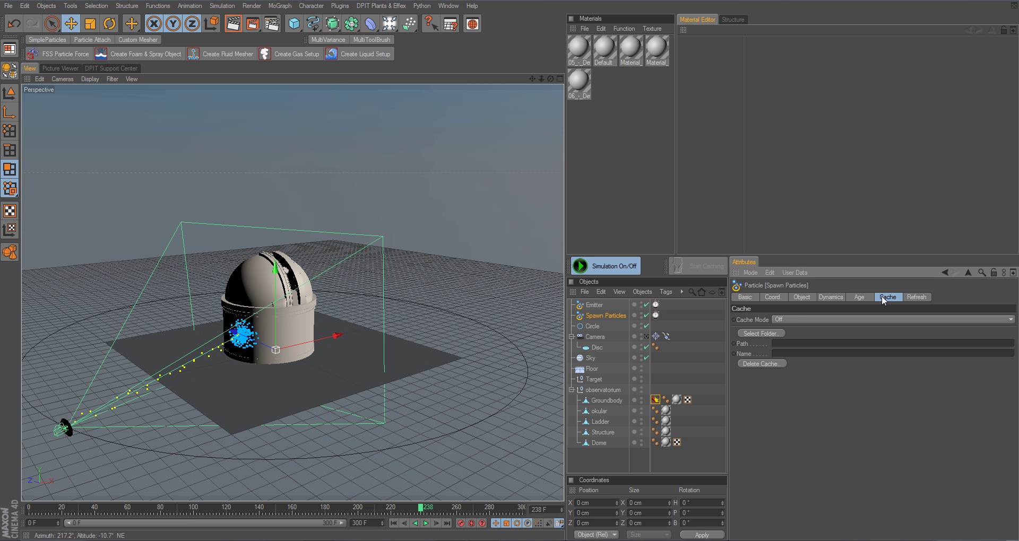
{"action": "left_click", "coordinate": [833, 299]}
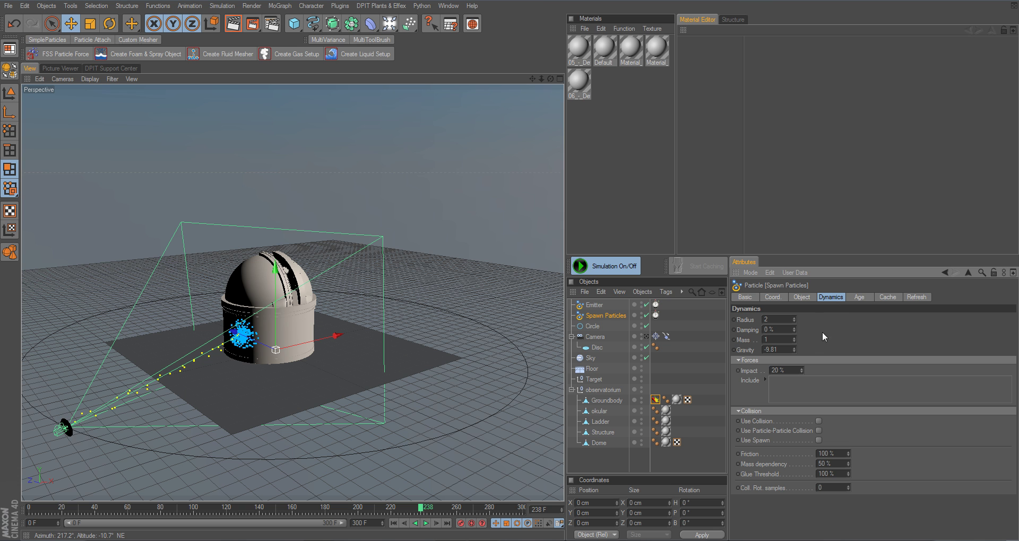
- Orbit and zoom in on the dome and preview the blue particles up to frame 256
{"action": "left_click_drag", "start_coordinate": [542, 89], "coordinate": [414, 186], "text": "alt"}
{"action": "scroll", "coordinate": [266, 236], "scroll_direction": "up", "scroll_amount": 5}
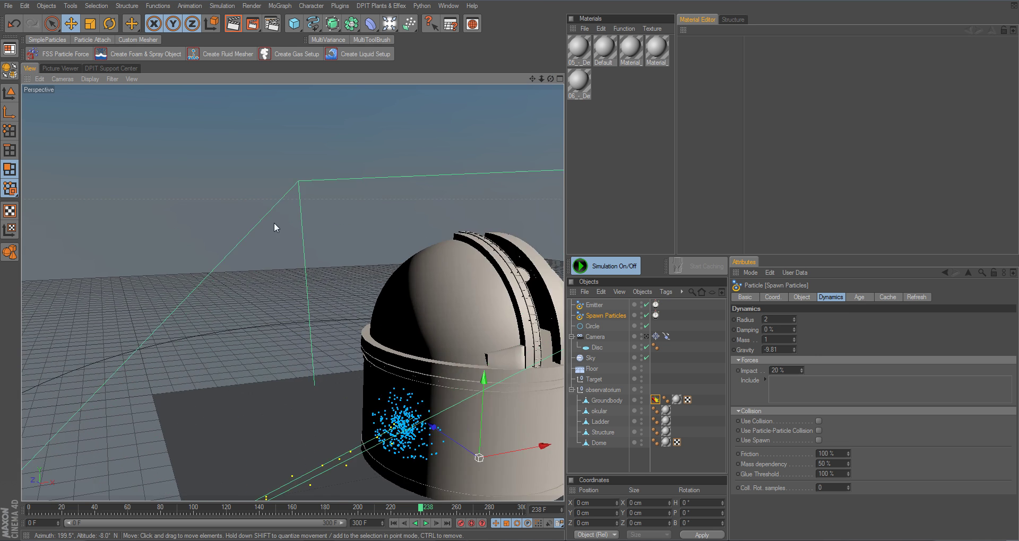
{"action": "left_click", "coordinate": [425, 523]}
{"action": "left_click", "coordinate": [427, 523]}
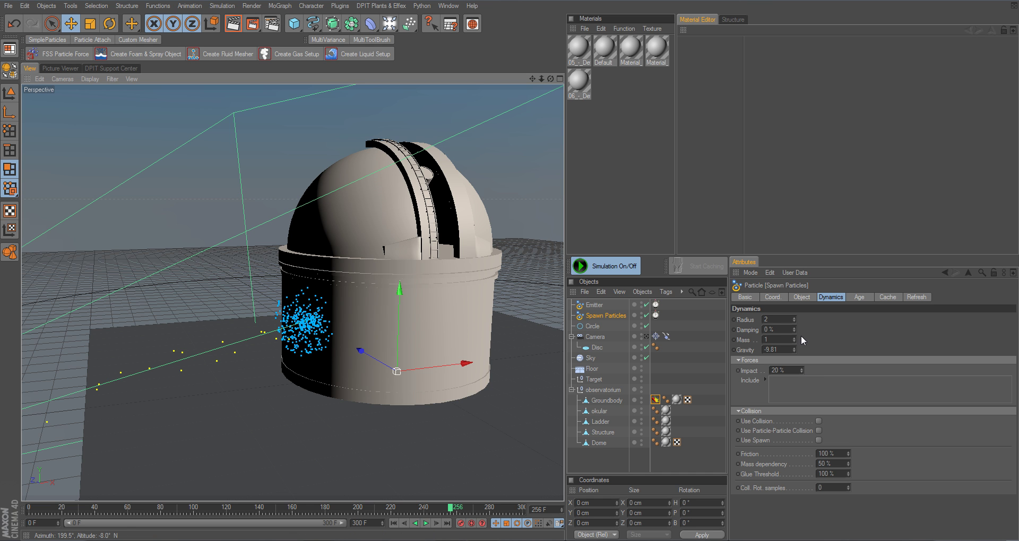
- Increase the spawned particles' mass and extend the animation end frame to 1000
{"action": "left_click_drag", "start_coordinate": [794, 340], "coordinate": [794, 332]}
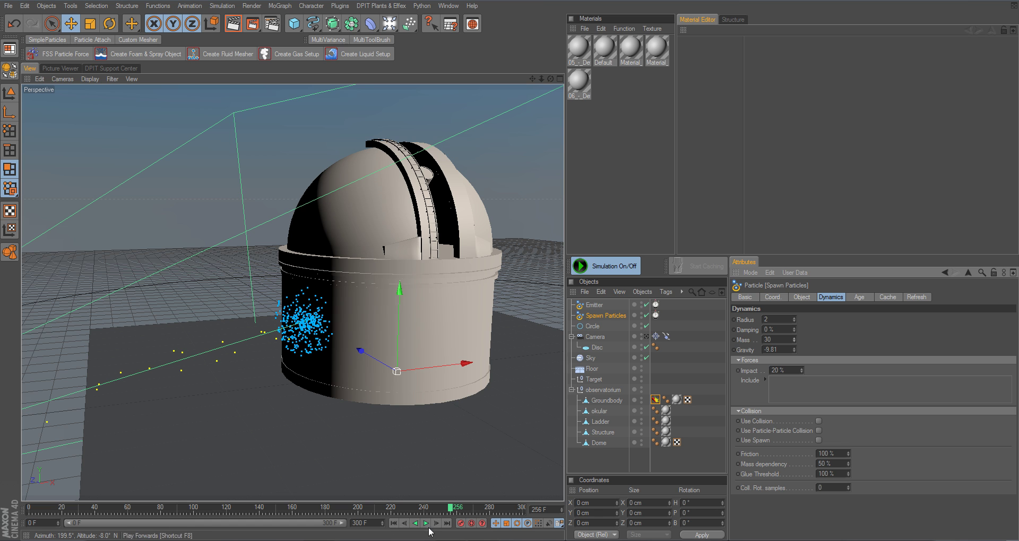
{"action": "left_click", "coordinate": [362, 523]}
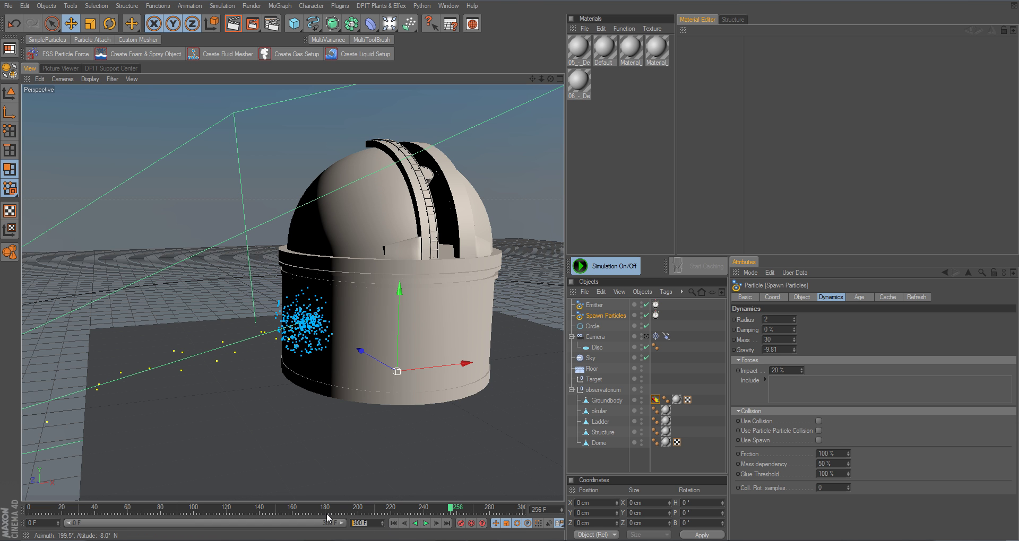
{"action": "type", "text": "1000"}
{"action": "key", "text": "Return"}
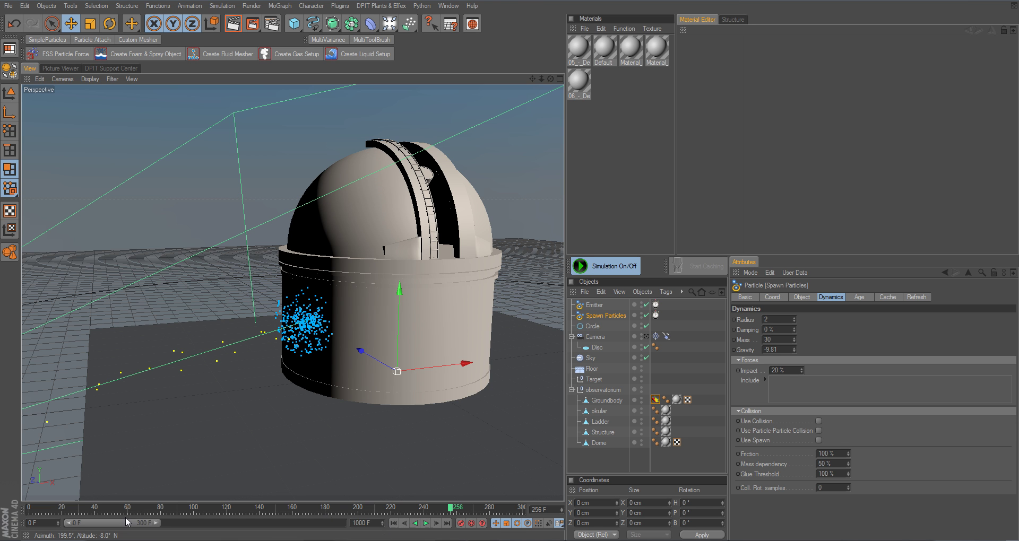
- While the simulation plays, raise Spawn Particles mass to 74 and set damping to 4 %
{"action": "left_click", "coordinate": [426, 524]}
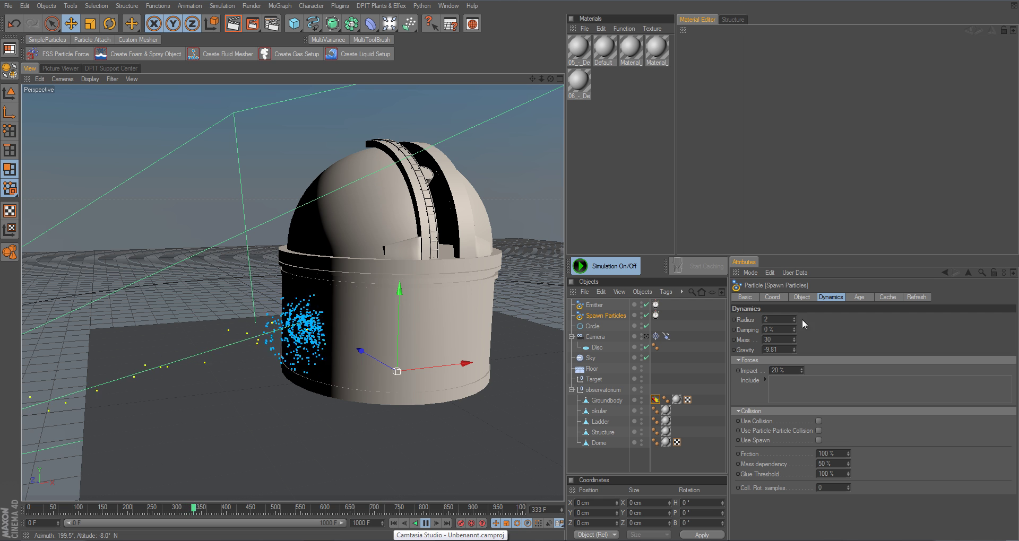
{"action": "left_click_drag", "start_coordinate": [794, 340], "coordinate": [795, 313]}
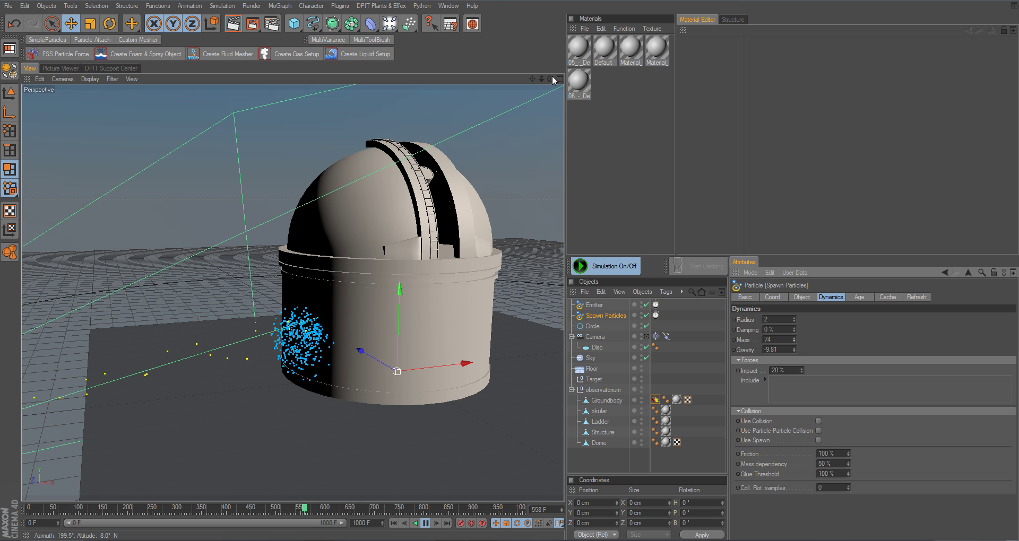
{"action": "left_click_drag", "start_coordinate": [550, 79], "coordinate": [583, 80]}
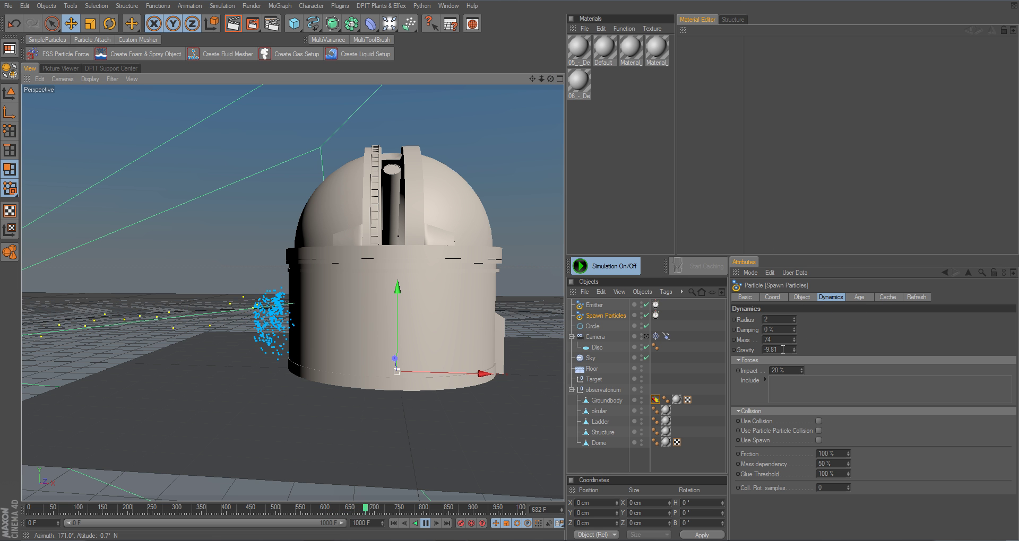
{"action": "left_click_drag", "start_coordinate": [795, 328], "coordinate": [797, 320]}
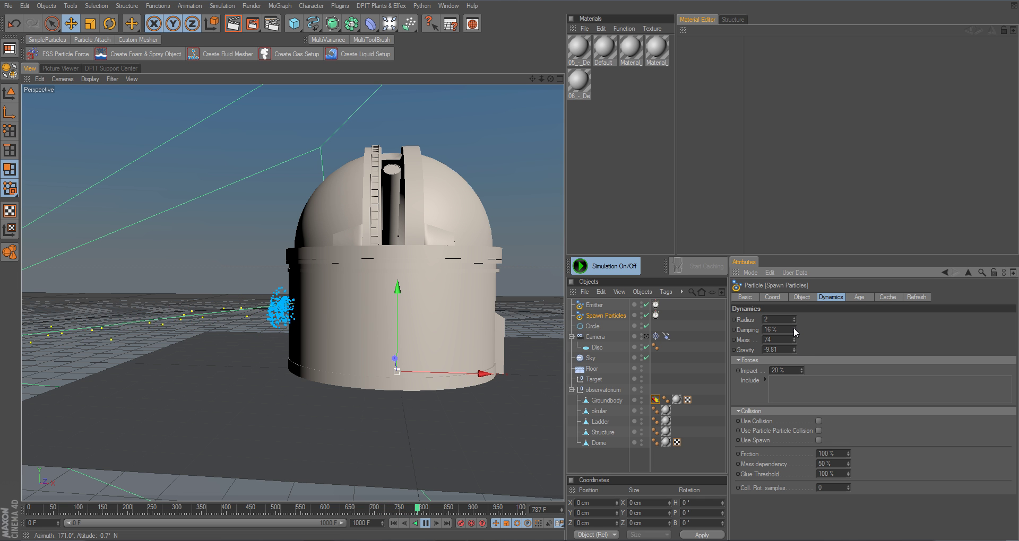
{"action": "left_click_drag", "start_coordinate": [795, 329], "coordinate": [794, 334]}
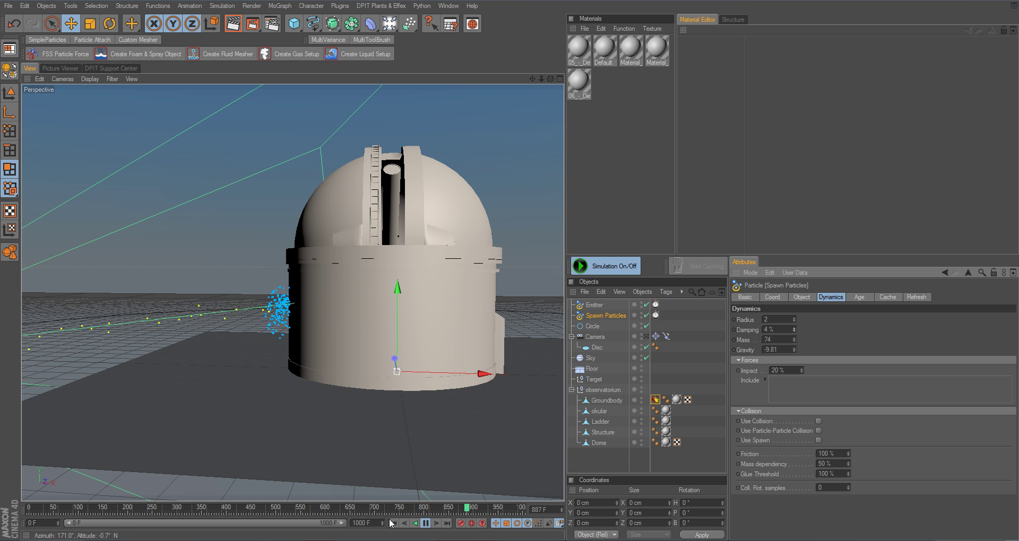
- Set Groundbody Collision tag velocity scale to 100 %, then Spawn Particles damping to 25 %
{"action": "left_click", "coordinate": [181, 509]}
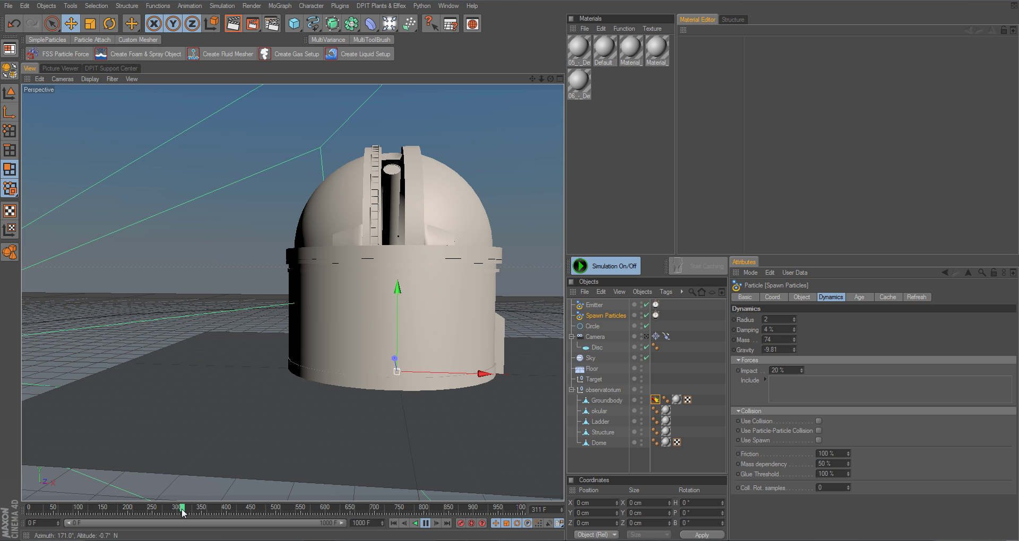
{"action": "left_click", "coordinate": [655, 399]}
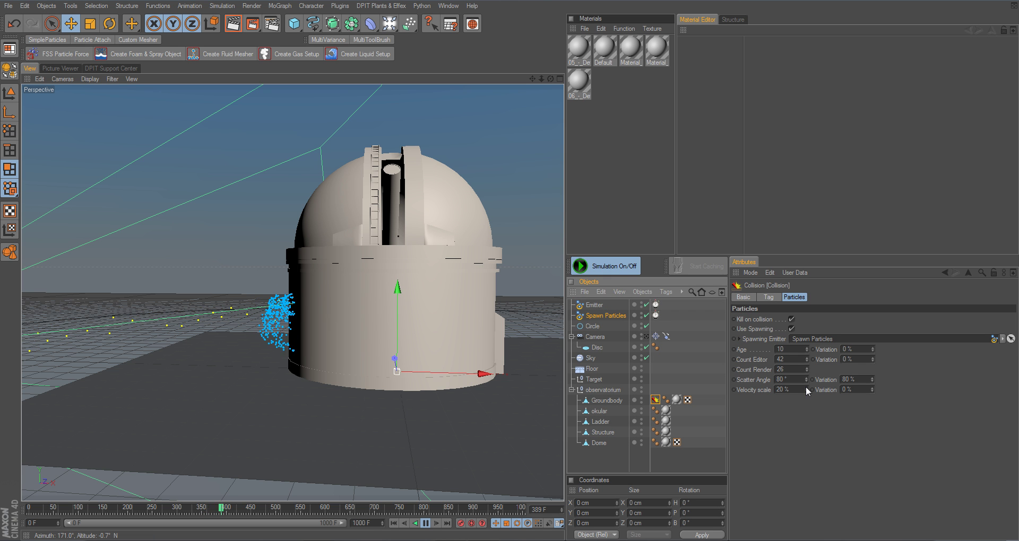
{"action": "left_click_drag", "start_coordinate": [806, 389], "coordinate": [811, 389]}
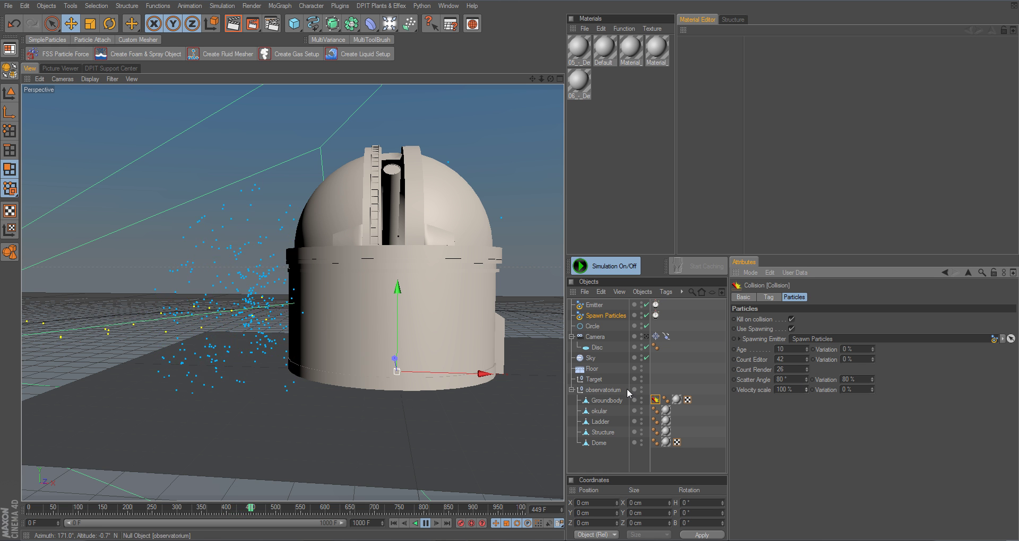
{"action": "left_click", "coordinate": [605, 315]}
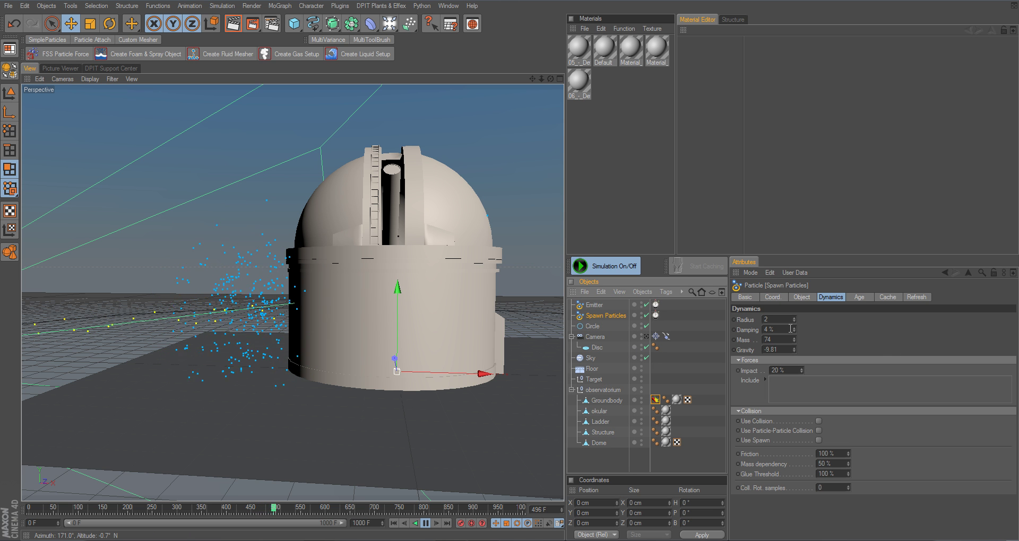
{"action": "left_click_drag", "start_coordinate": [794, 329], "coordinate": [793, 334]}
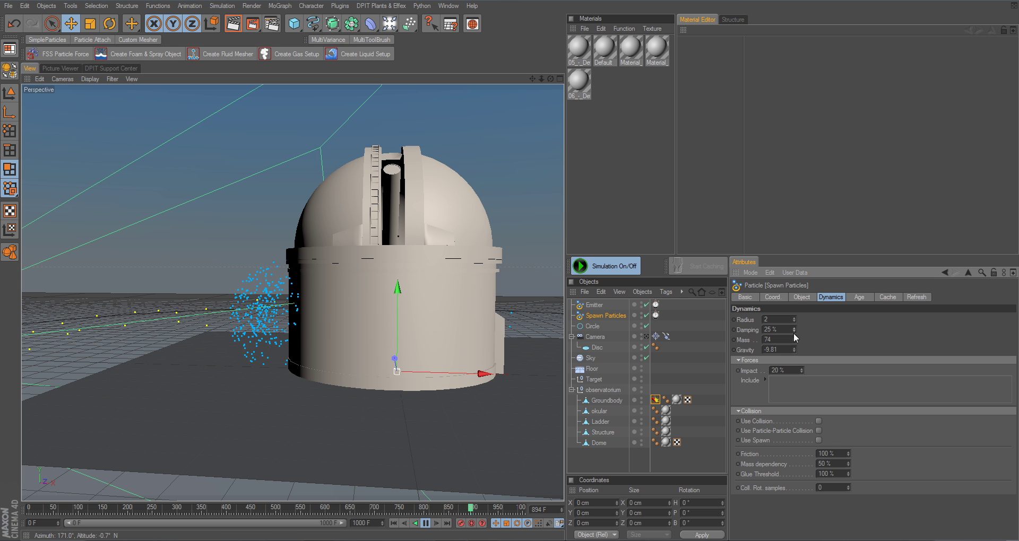
- In the Groundbody Collision tag, set velocity scale 70 % (81 % variation) and age 22 (29 % variation)
{"action": "left_click", "coordinate": [655, 400]}
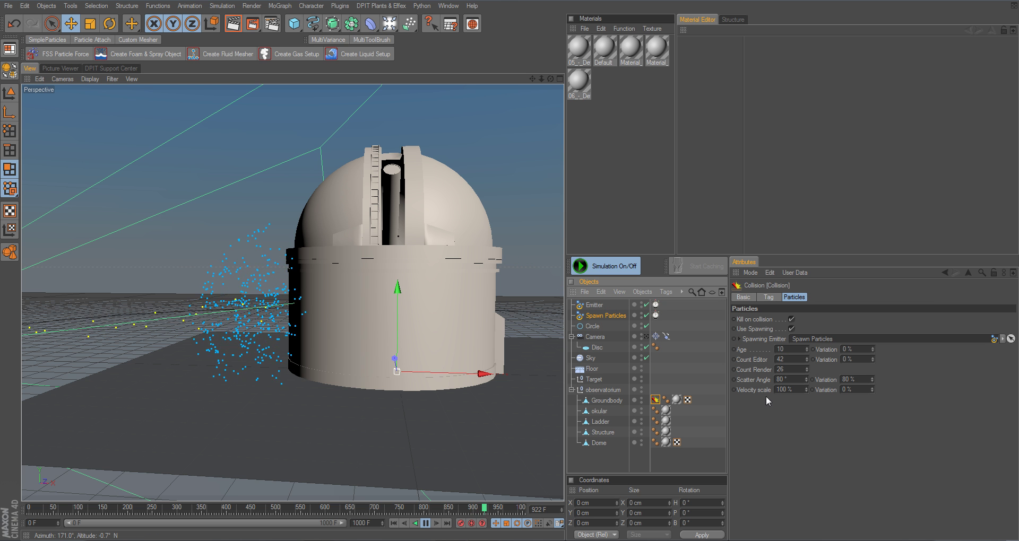
{"action": "left_click_drag", "start_coordinate": [806, 389], "coordinate": [806, 399]}
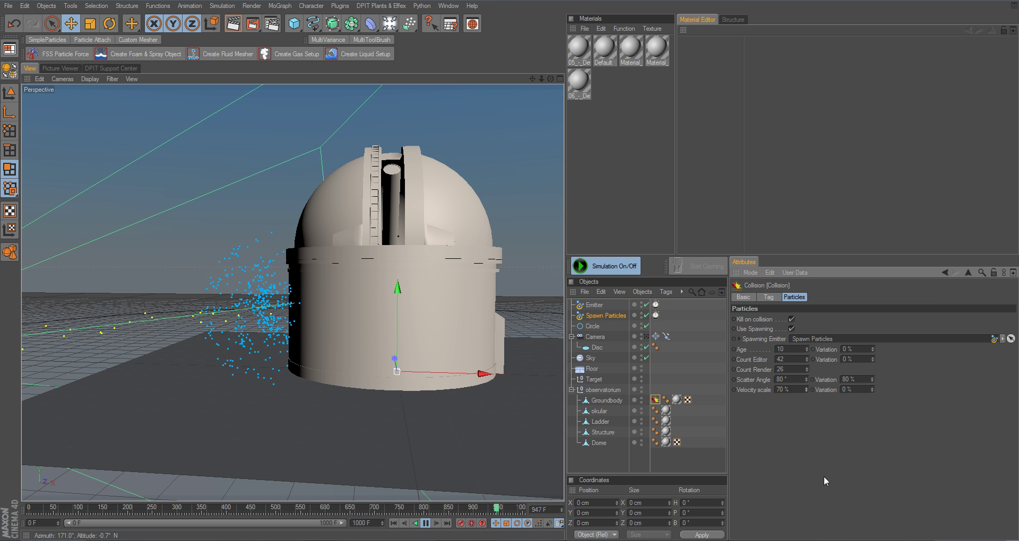
{"action": "mouse_move", "coordinate": [874, 389]}
{"action": "left_mouse_down"}
{"action": "mouse_move", "coordinate": [873, 362]}
{"action": "mouse_move", "coordinate": [875, 389]}
{"action": "left_mouse_up"}
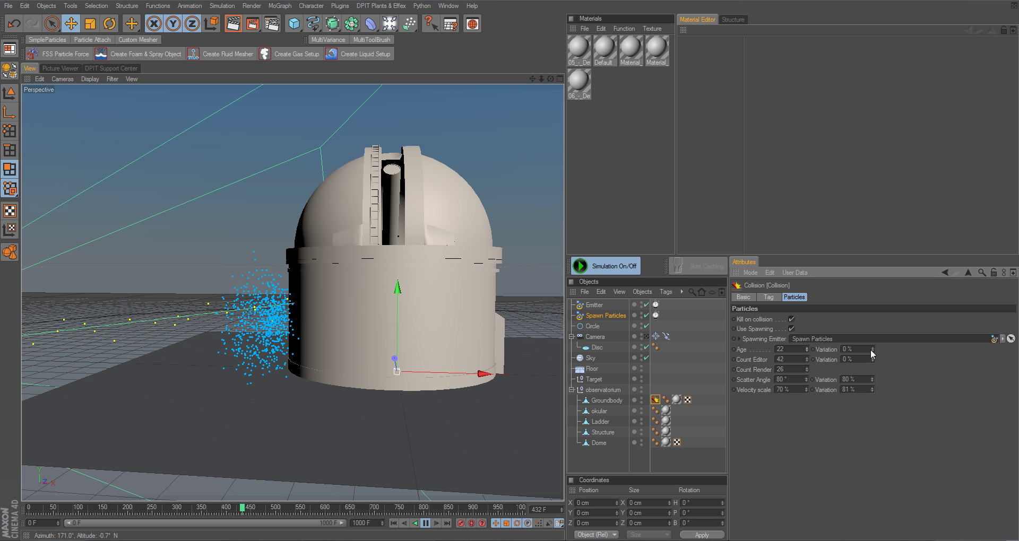
{"action": "left_click_drag", "start_coordinate": [871, 349], "coordinate": [871, 338]}
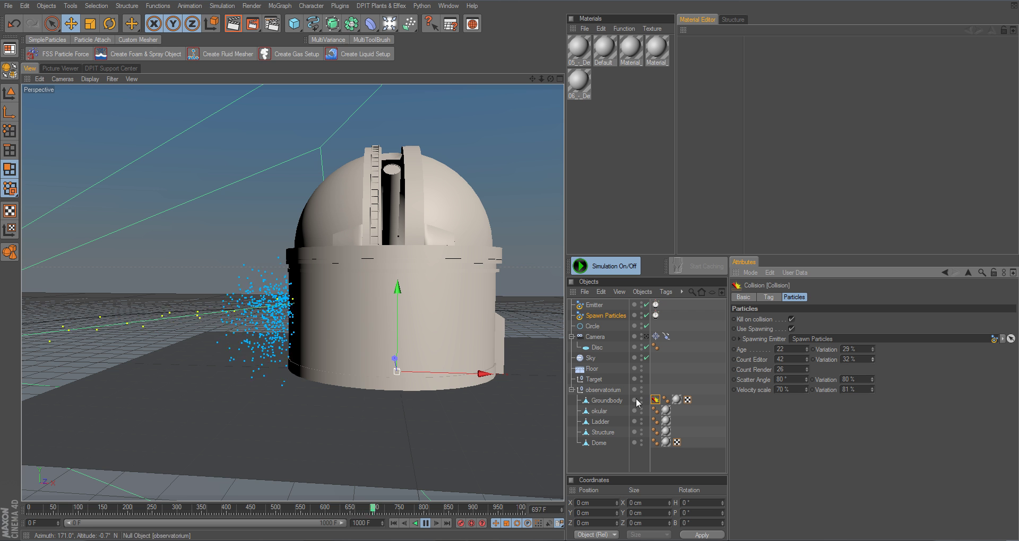
- Set Spawn Particles damping to 21 %, enable Use Collision and particle-particle collision, then replay
{"action": "left_click", "coordinate": [428, 524]}
{"action": "left_click", "coordinate": [621, 316]}
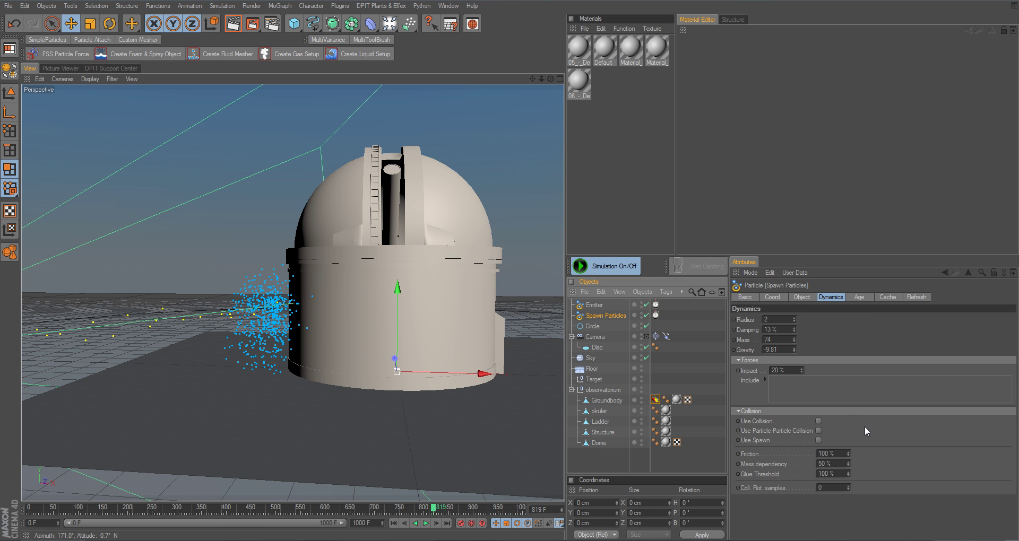
{"action": "left_click_drag", "start_coordinate": [794, 329], "coordinate": [802, 326]}
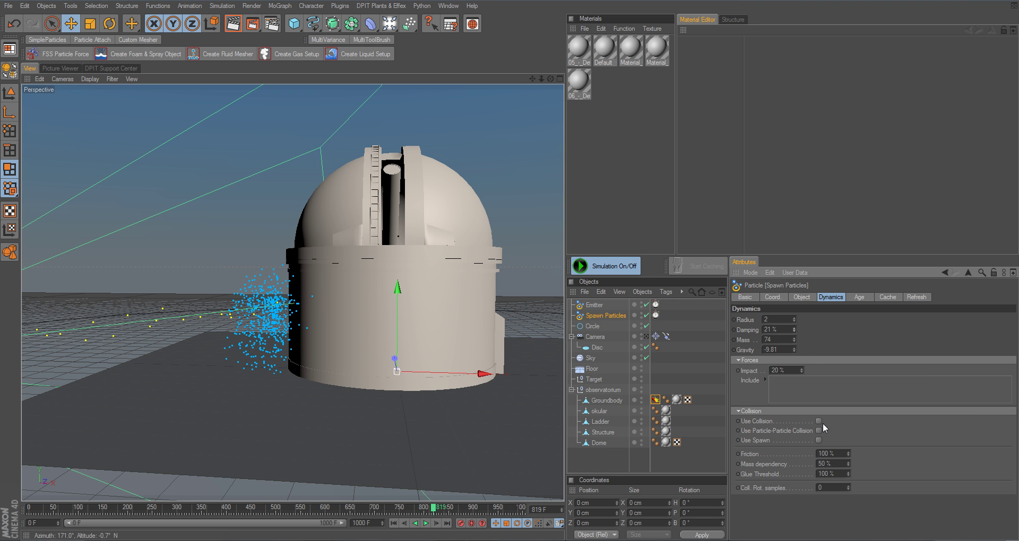
{"action": "left_click", "coordinate": [819, 421]}
{"action": "left_click", "coordinate": [784, 431]}
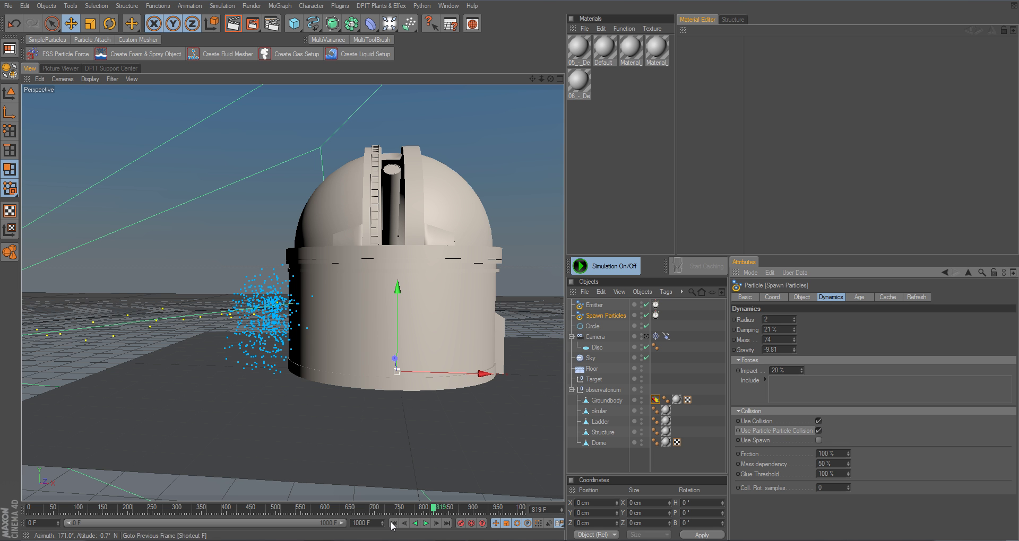
{"action": "left_click", "coordinate": [426, 523]}
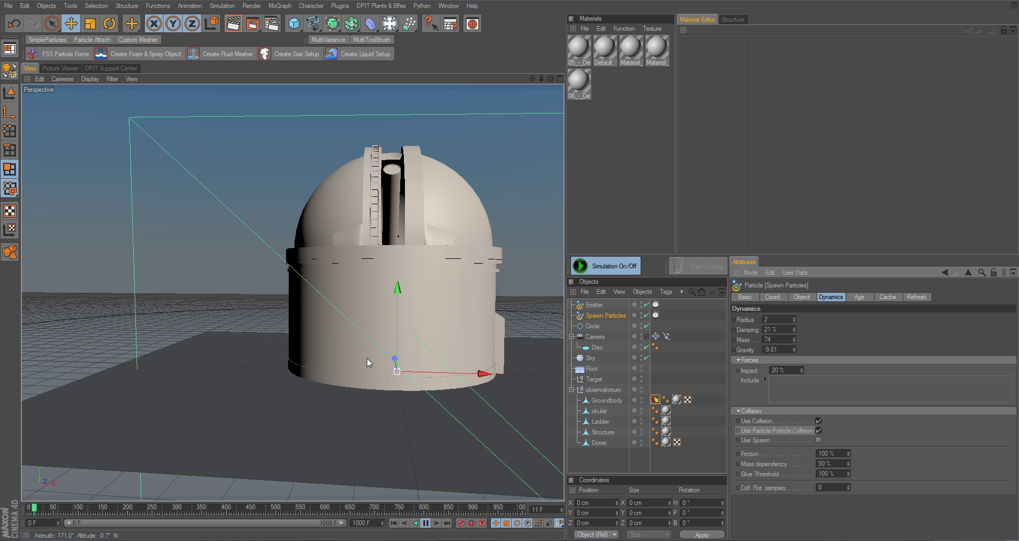
- Rewind to frame 0, look through the Camera object, and play the simulation from the start
{"action": "left_click", "coordinate": [426, 523]}
{"action": "left_click", "coordinate": [394, 524]}
{"action": "left_click", "coordinate": [647, 336]}
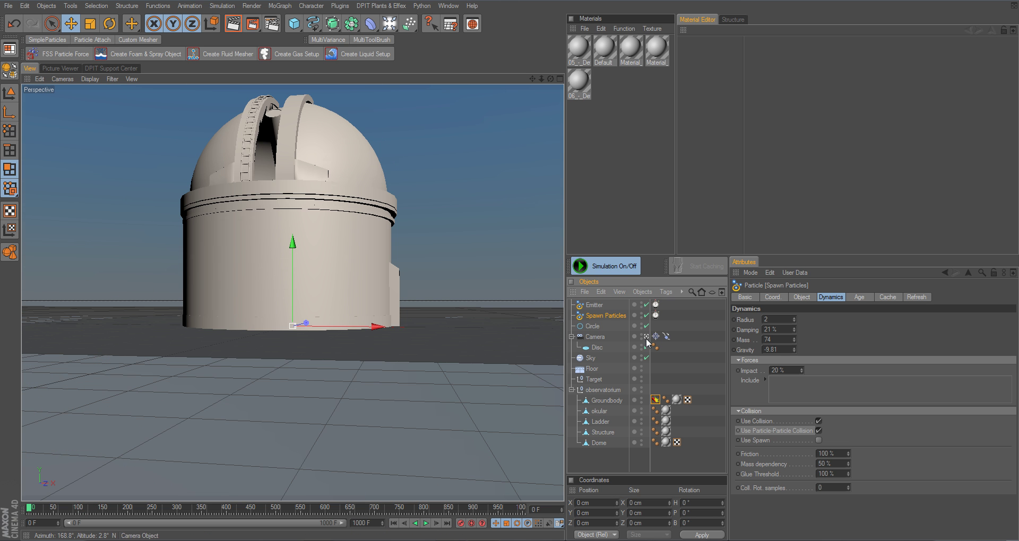
{"action": "left_click", "coordinate": [426, 523]}
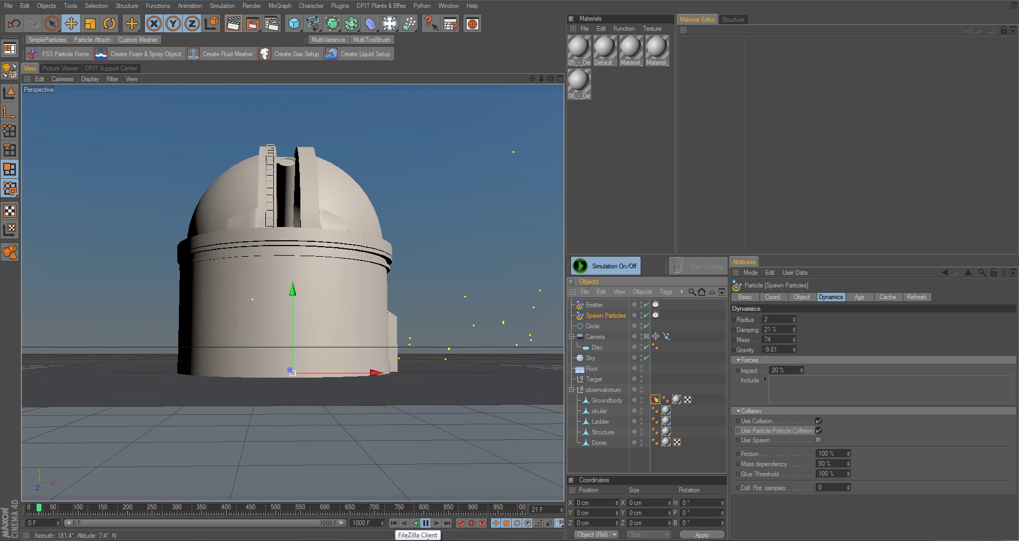